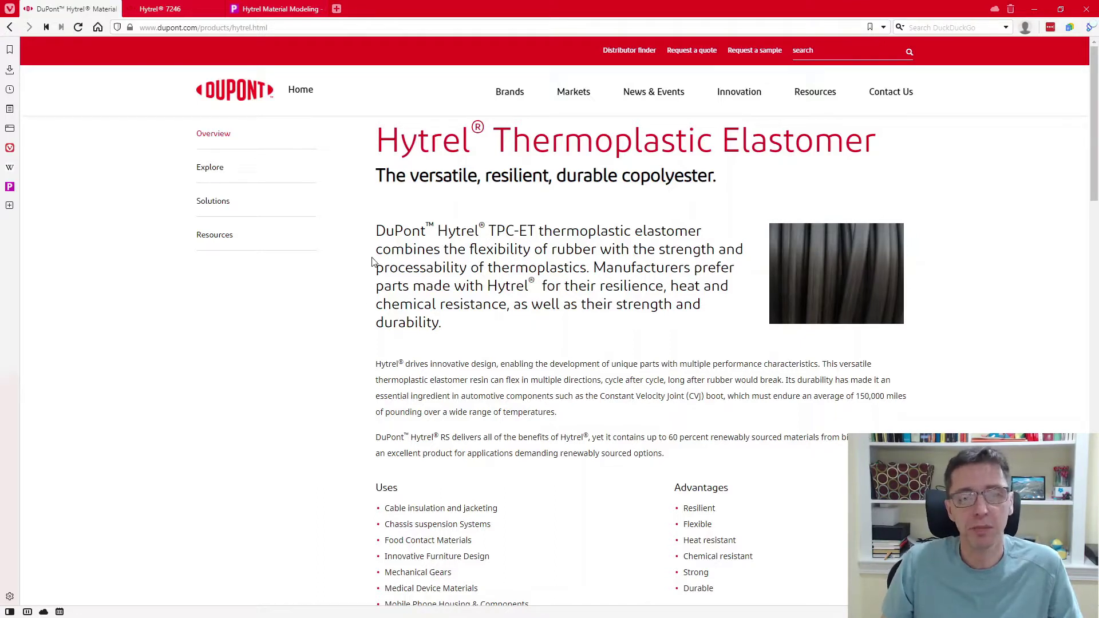
# Step: Scroll through the Hytrel product overview and uses, then switch to the Hytrel® 7246 datasheet
pyautogui.scroll(-3, 362, 368)
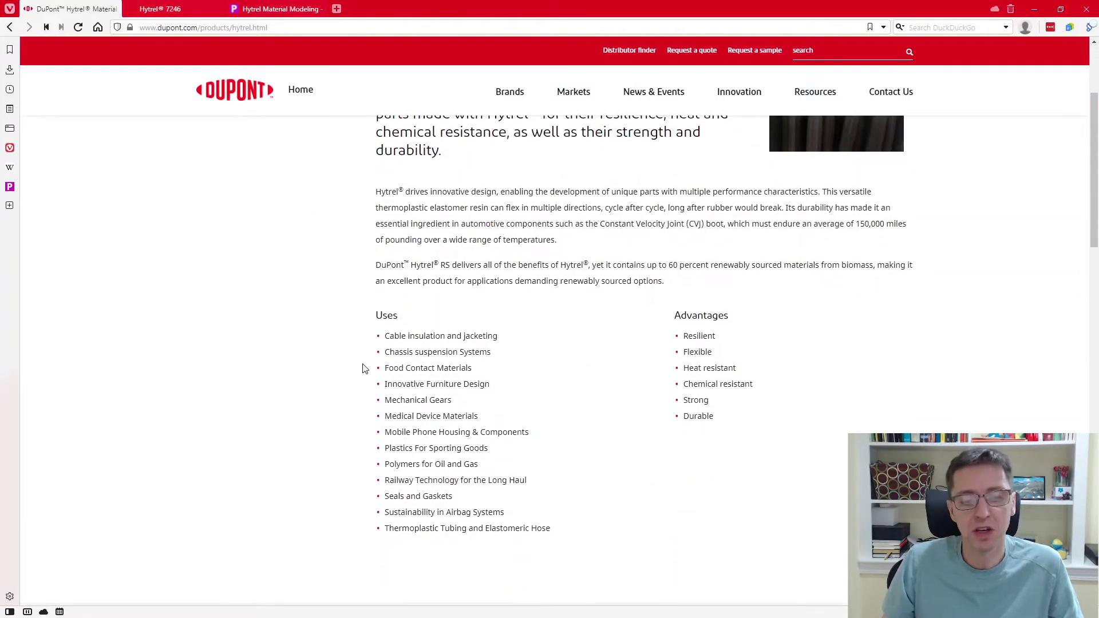
pyautogui.scroll(-5, 362, 368)
pyautogui.scroll(-7, 362, 368)
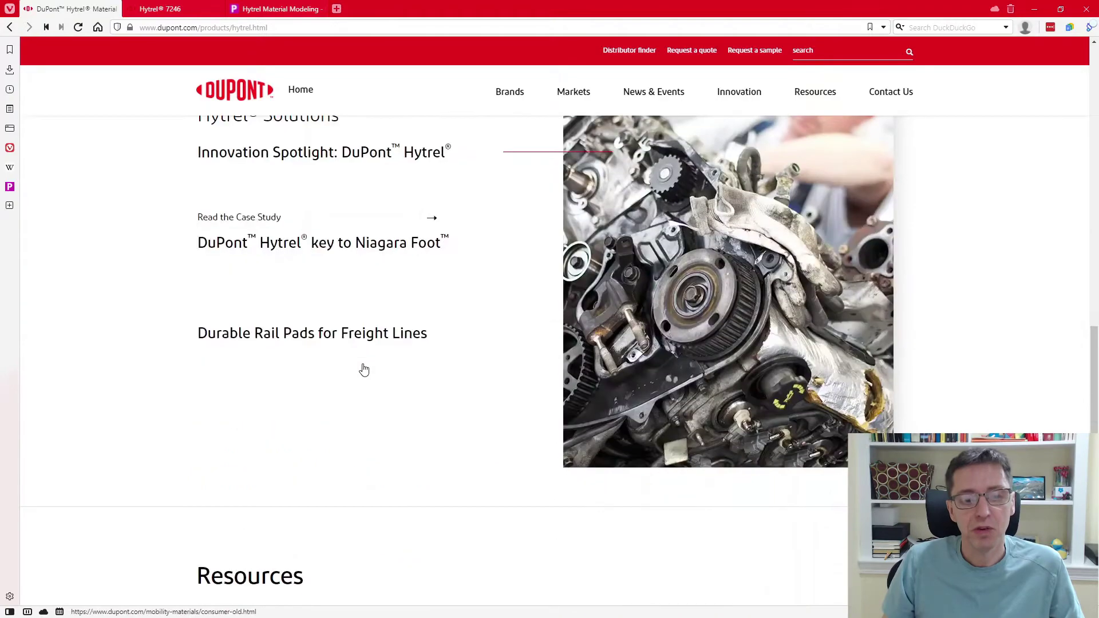
pyautogui.scroll(-5, 362, 369)
pyautogui.scroll(-2, 364, 369)
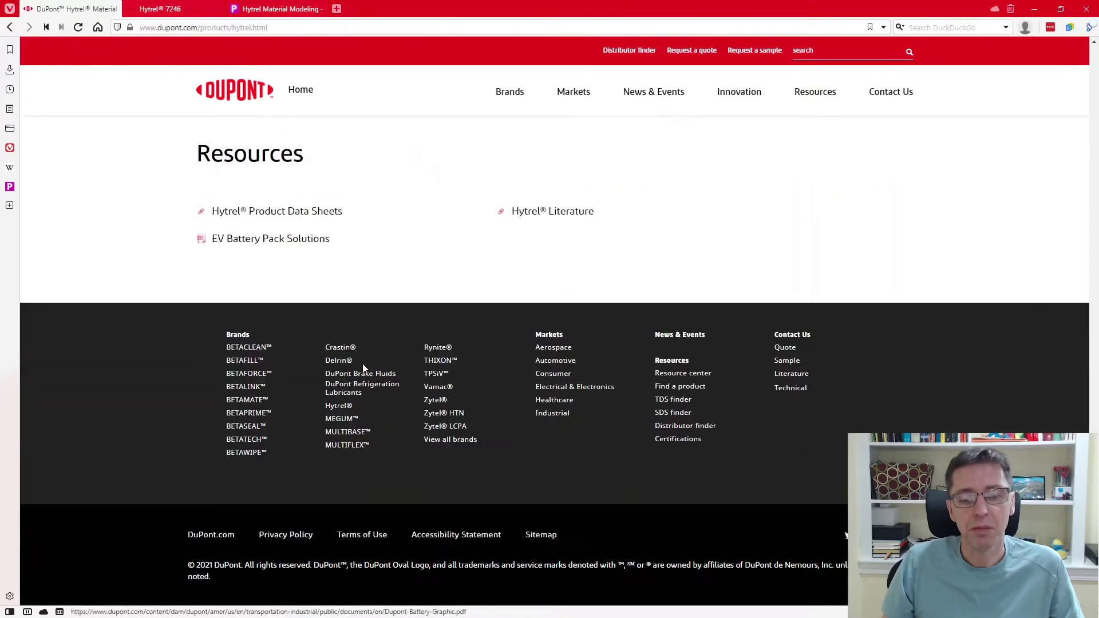
pyautogui.scroll(10, 364, 370)
pyautogui.scroll(12, 364, 370)
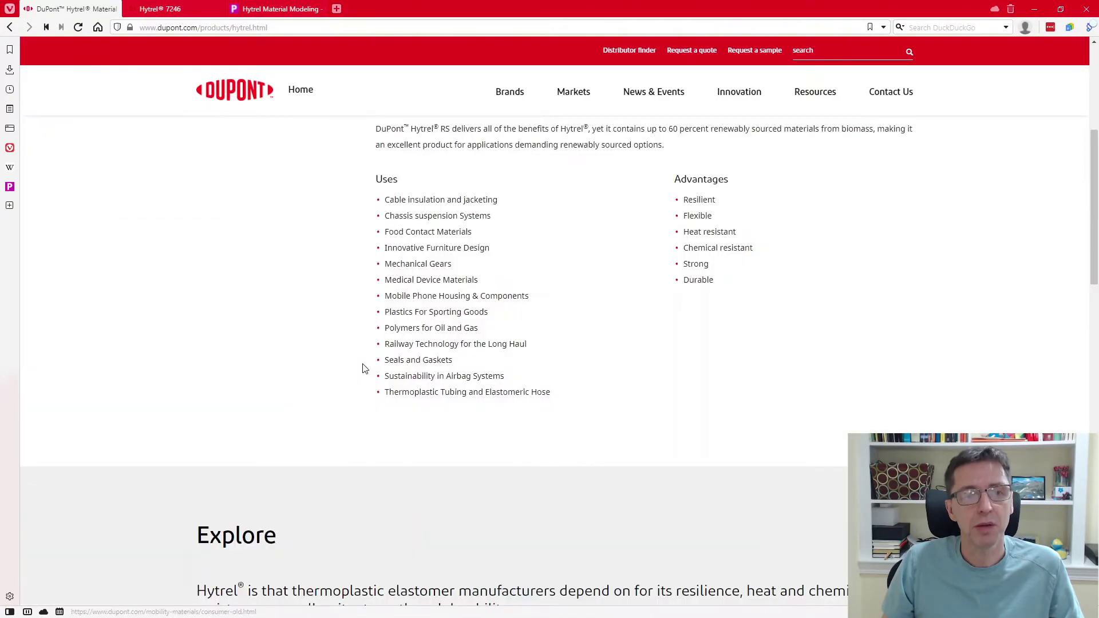
pyautogui.scroll(1, 362, 368)
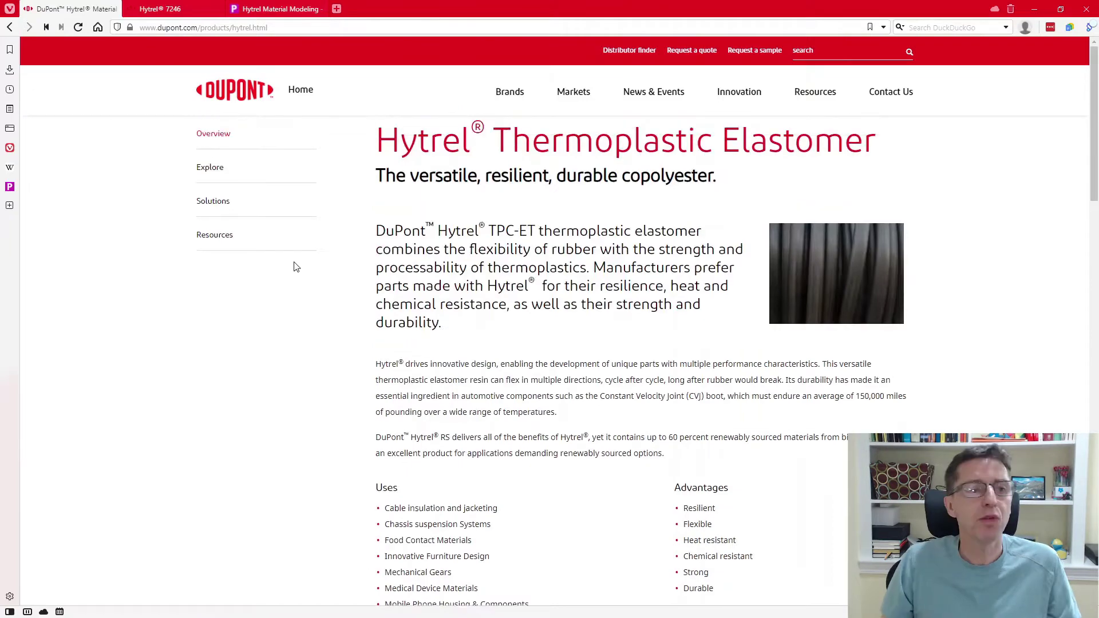
pyautogui.click(153, 10)
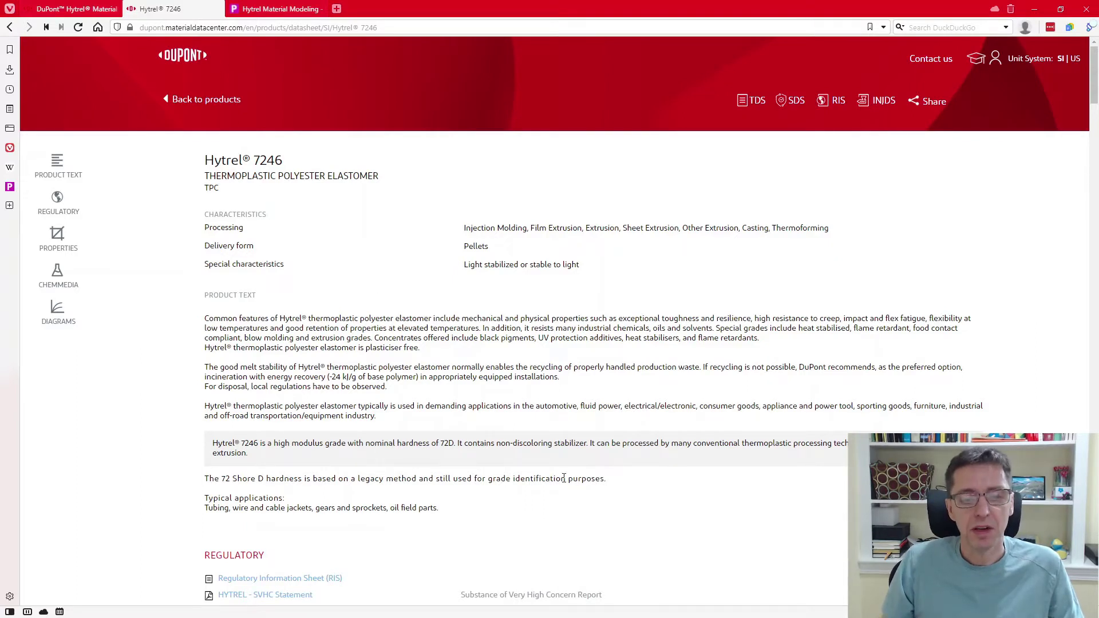
# Step: Scroll the Hytrel 7246 datasheet down to its stress-strain diagrams, then return to Hytrel_Calibration.mcal
pyautogui.scroll(-8, 531, 457)
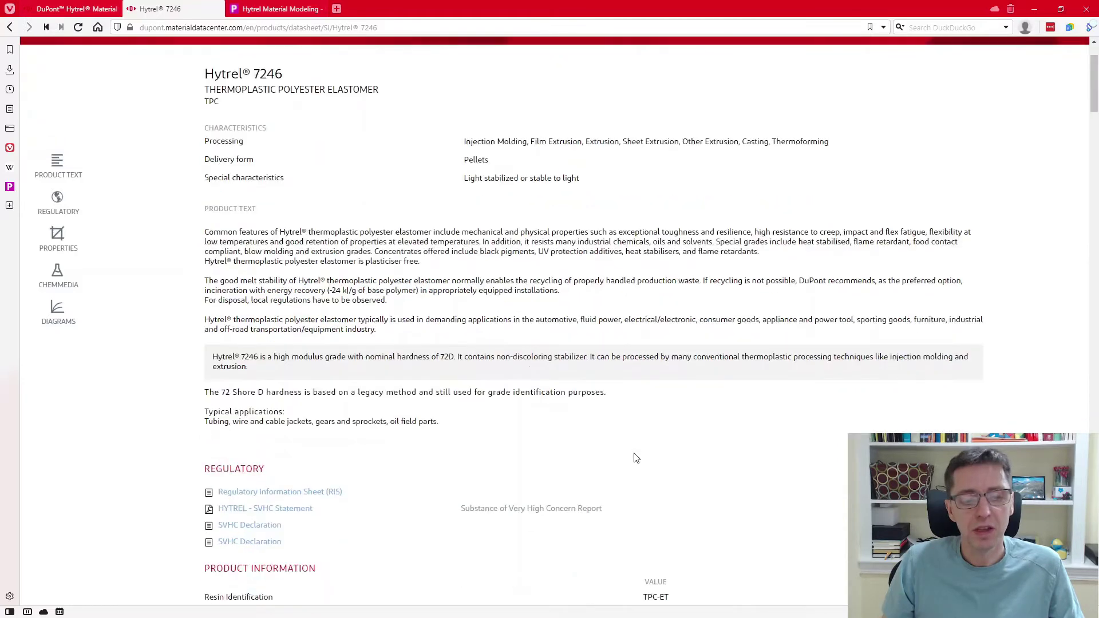
pyautogui.scroll(-1, 570, 473)
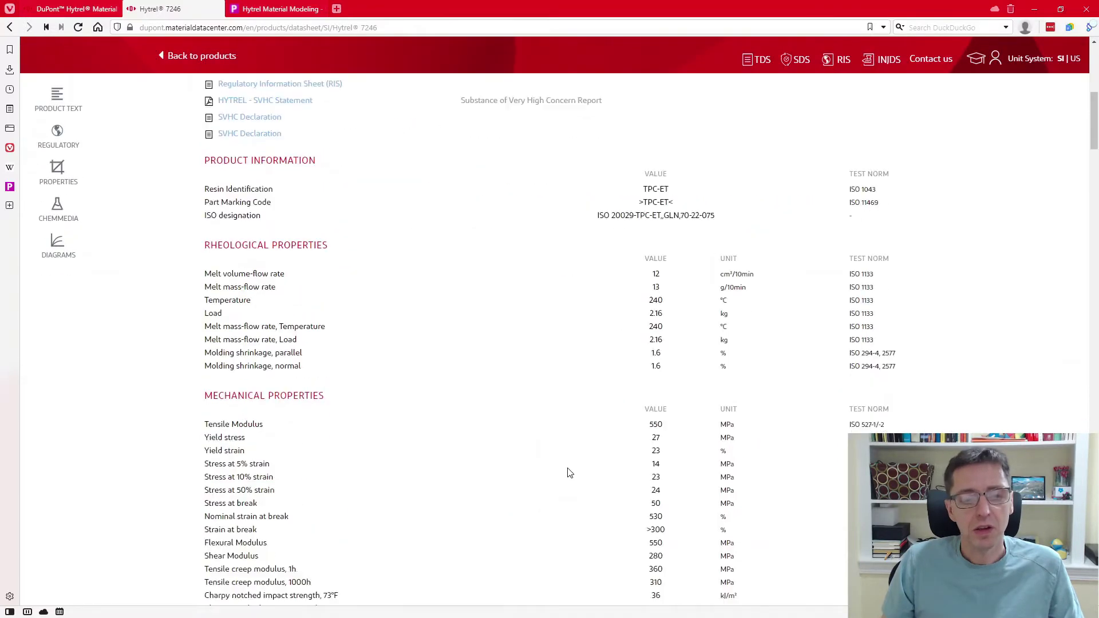
pyautogui.scroll(-2, 568, 472)
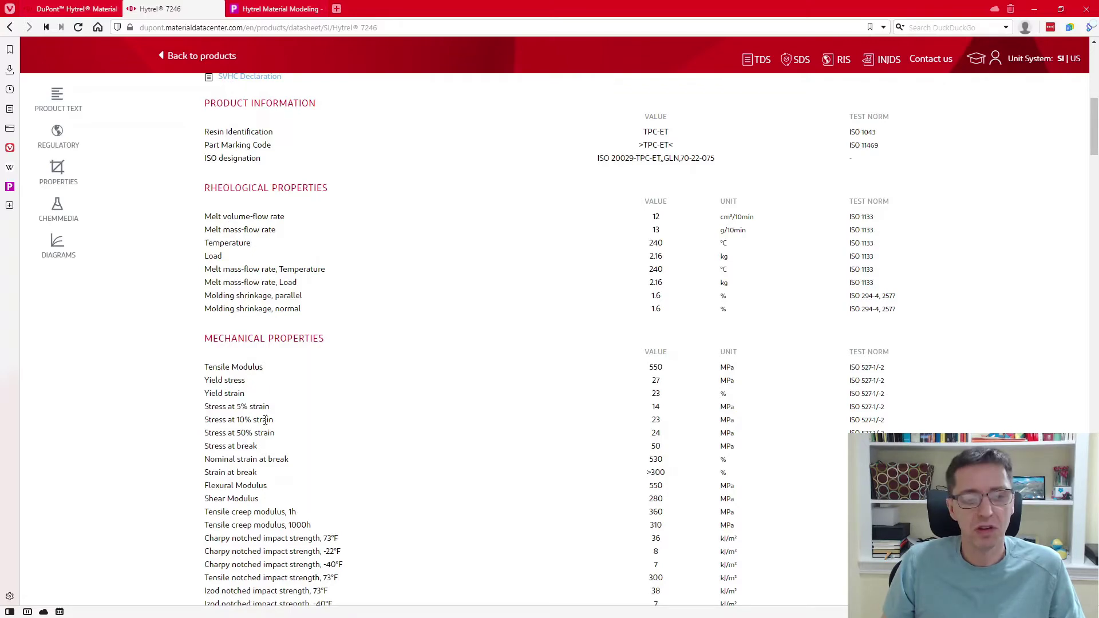
pyautogui.scroll(-8, 495, 451)
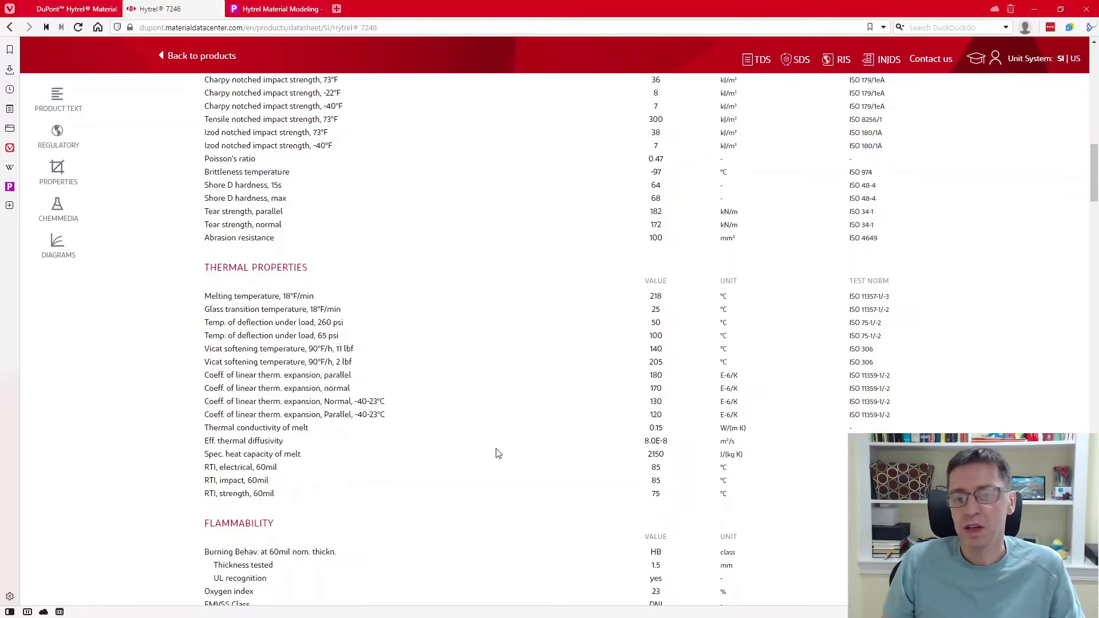
pyautogui.scroll(-4, 497, 453)
pyautogui.scroll(-13, 497, 453)
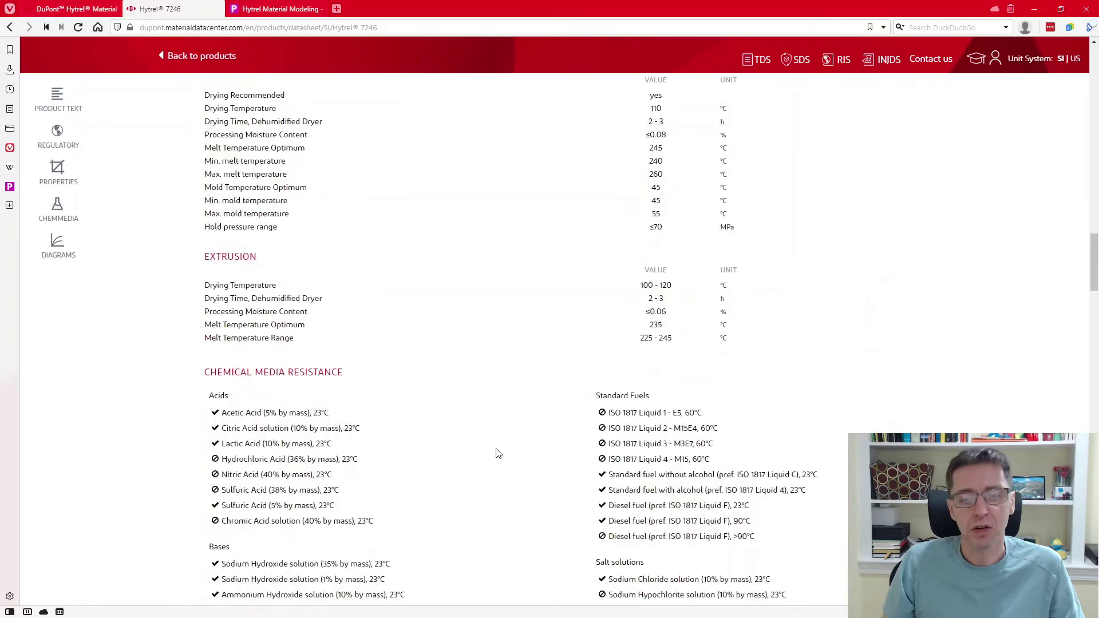
pyautogui.scroll(-14, 498, 454)
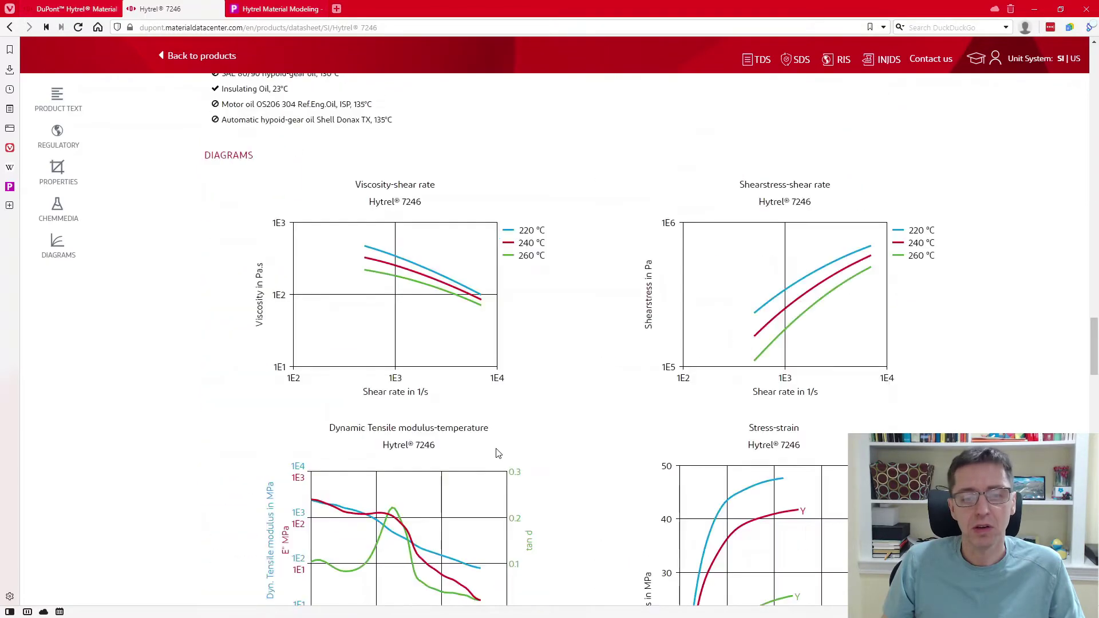
pyautogui.scroll(-3, 497, 453)
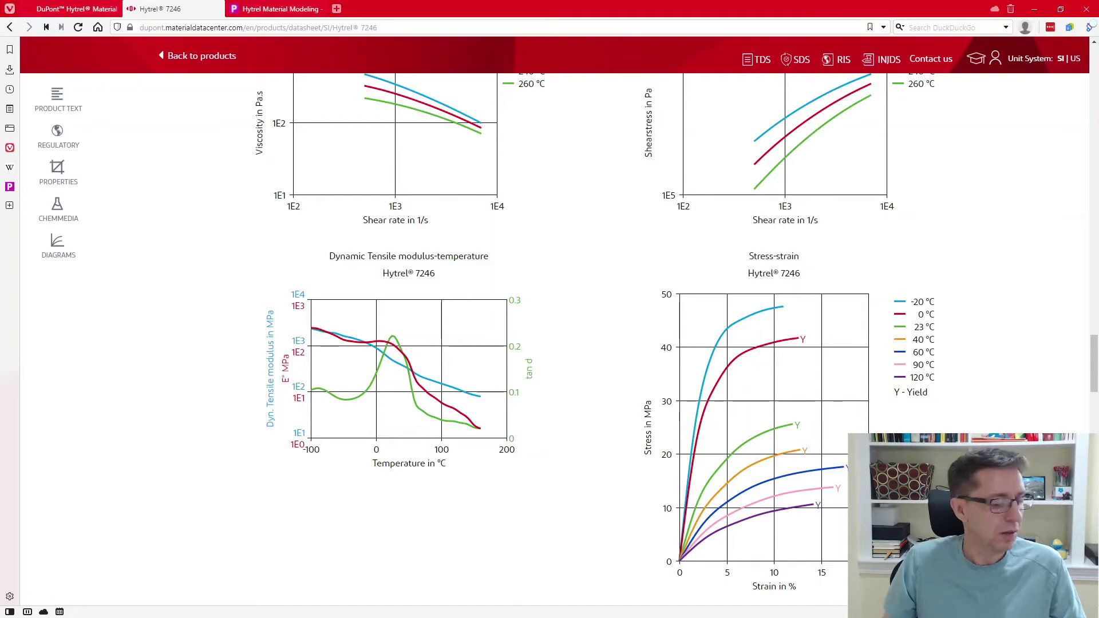
pyautogui.hotkey('alt', 'Tab')
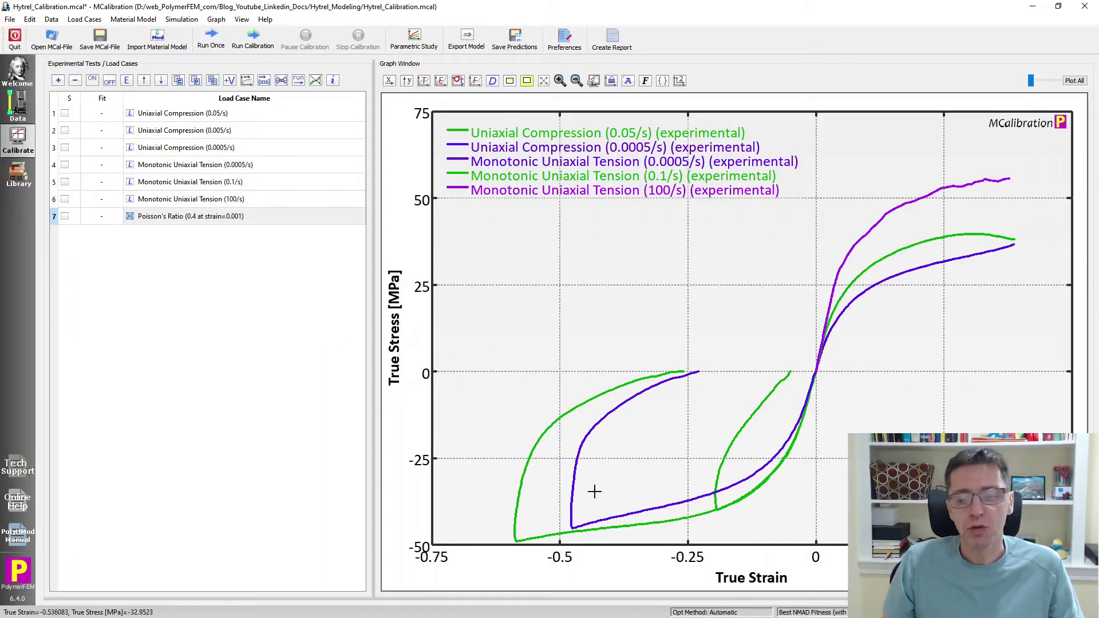
# Step: Switch the Graph Window to engineering stress versus engineering strain
pyautogui.click(441, 81)
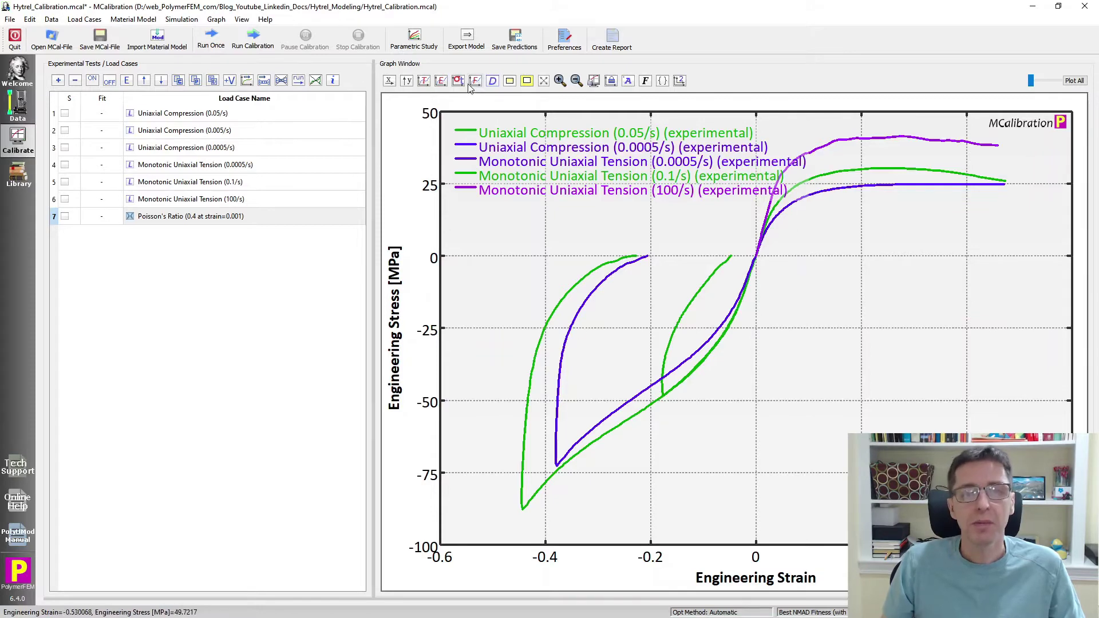
# Step: Return the graph to true stress–strain and deactivate the Poisson's Ratio load case
pyautogui.click(424, 81)
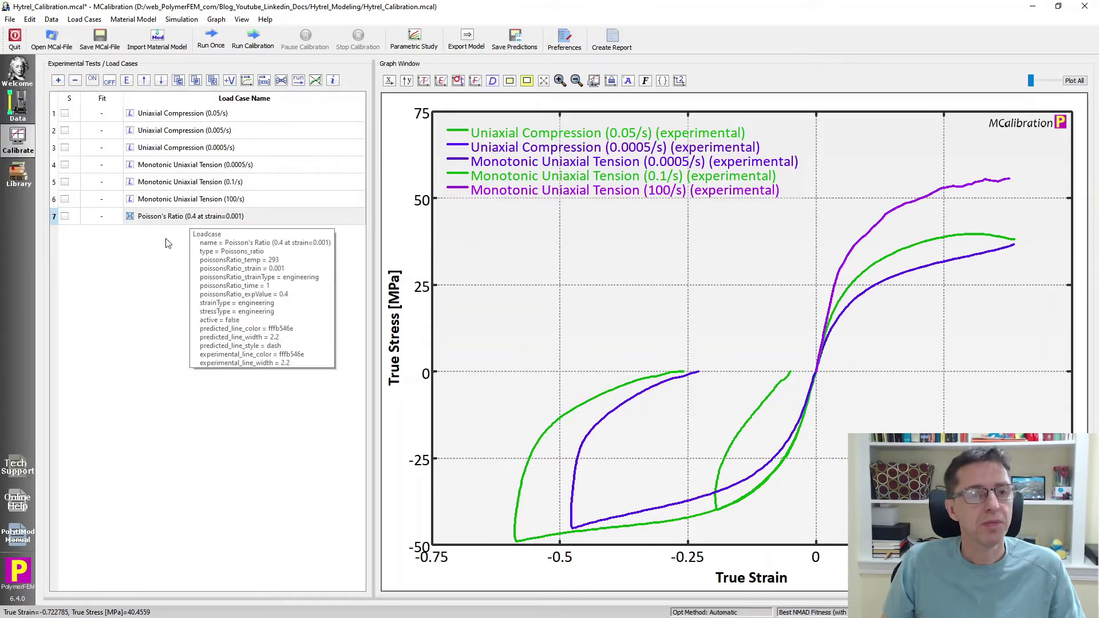
pyautogui.doubleClick(168, 217)
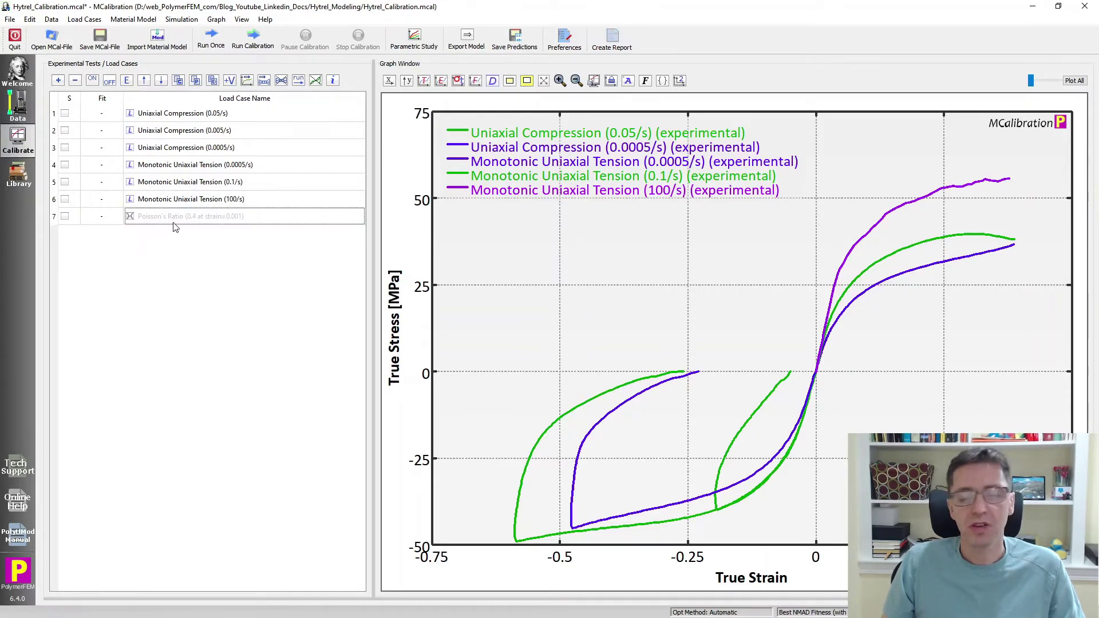
# Step: Compare the 0.05/s and 0.005/s compression curves, then open the 0.005/s Load Case Setup
pyautogui.moveTo(189, 207)
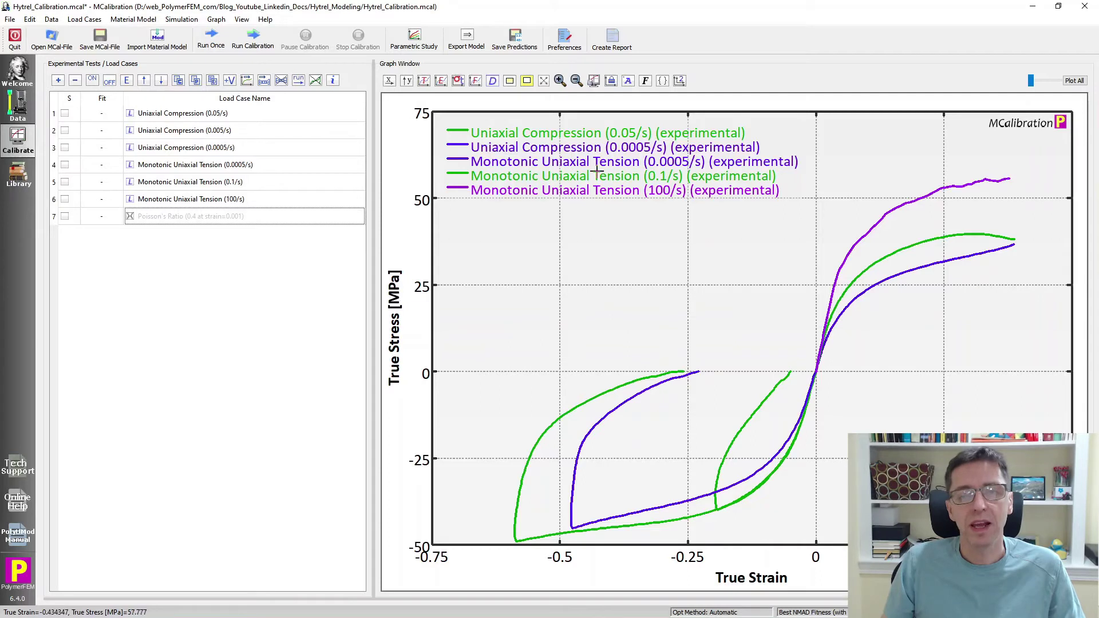
pyautogui.click(184, 119)
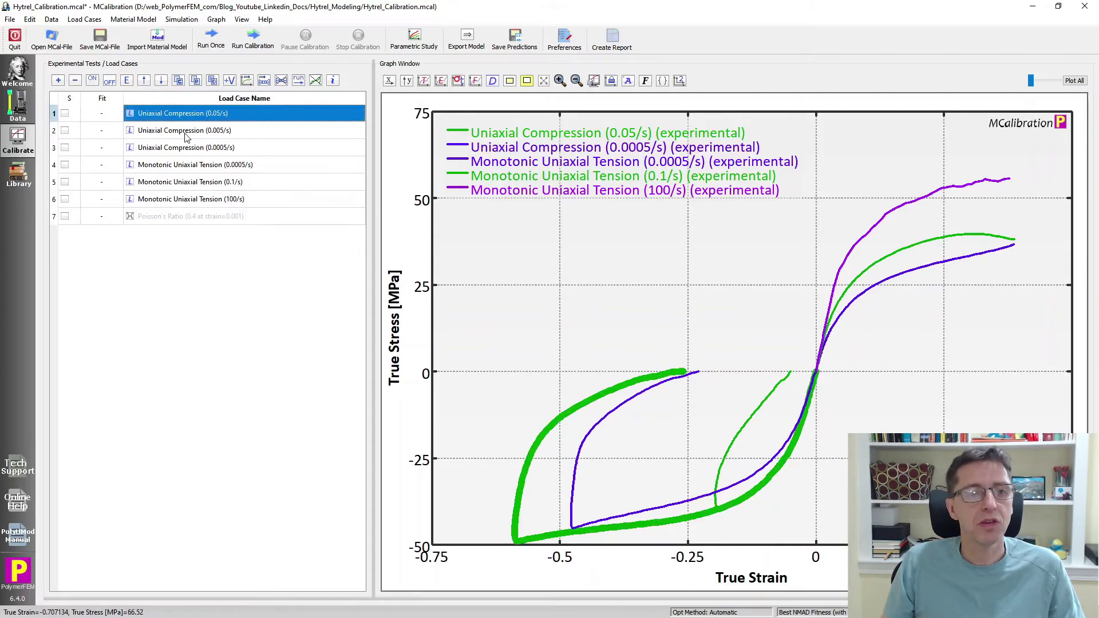
pyautogui.click(186, 133)
pyautogui.click(188, 115)
pyautogui.click(188, 132)
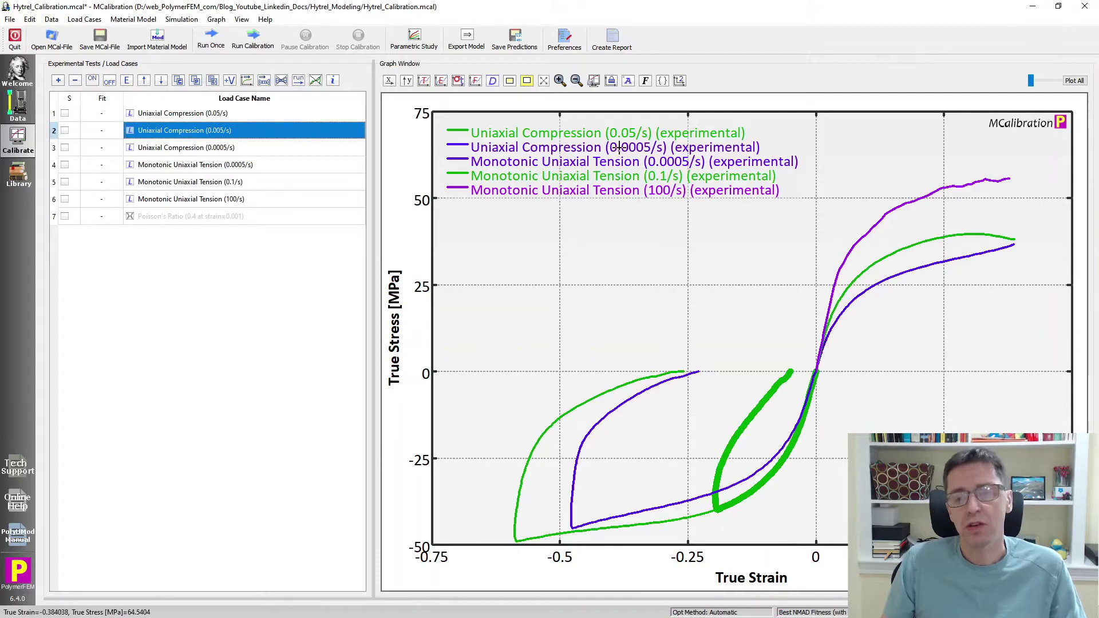
pyautogui.click(159, 117)
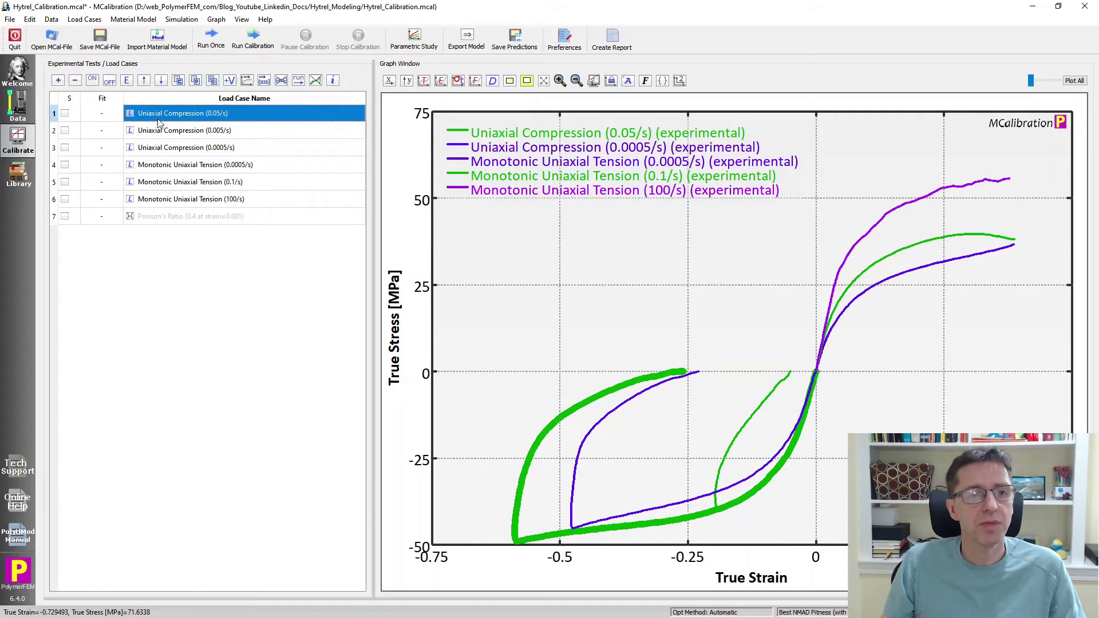
pyautogui.click(162, 133)
pyautogui.doubleClick(162, 136)
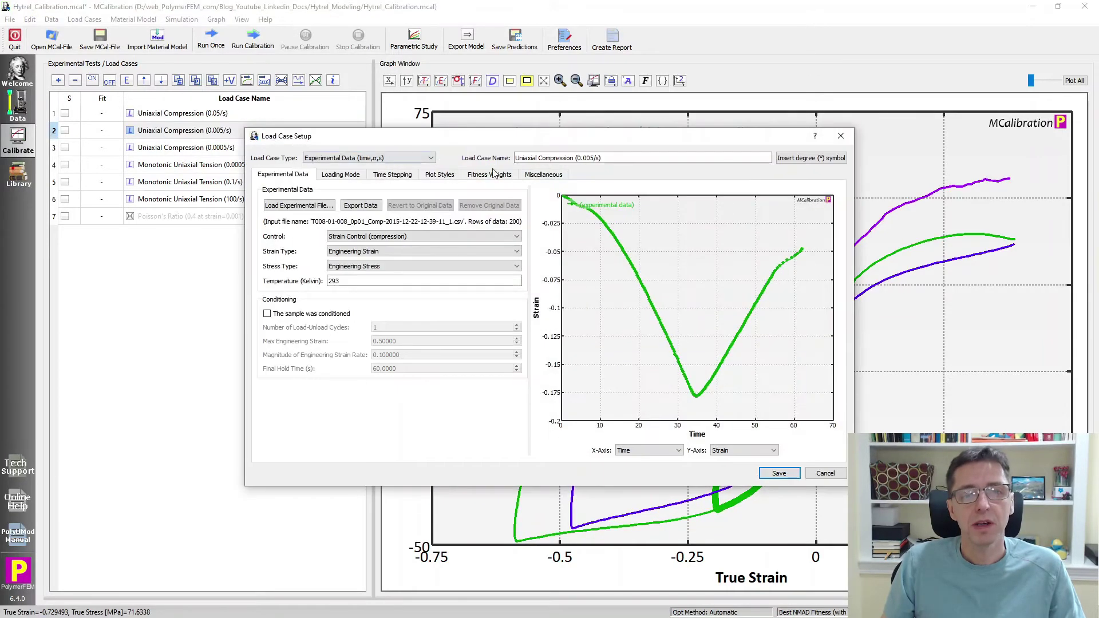
# Step: Check the load case's legend options, close Load Case Setup, and unhighlight the 0.005/s curve
pyautogui.click(548, 181)
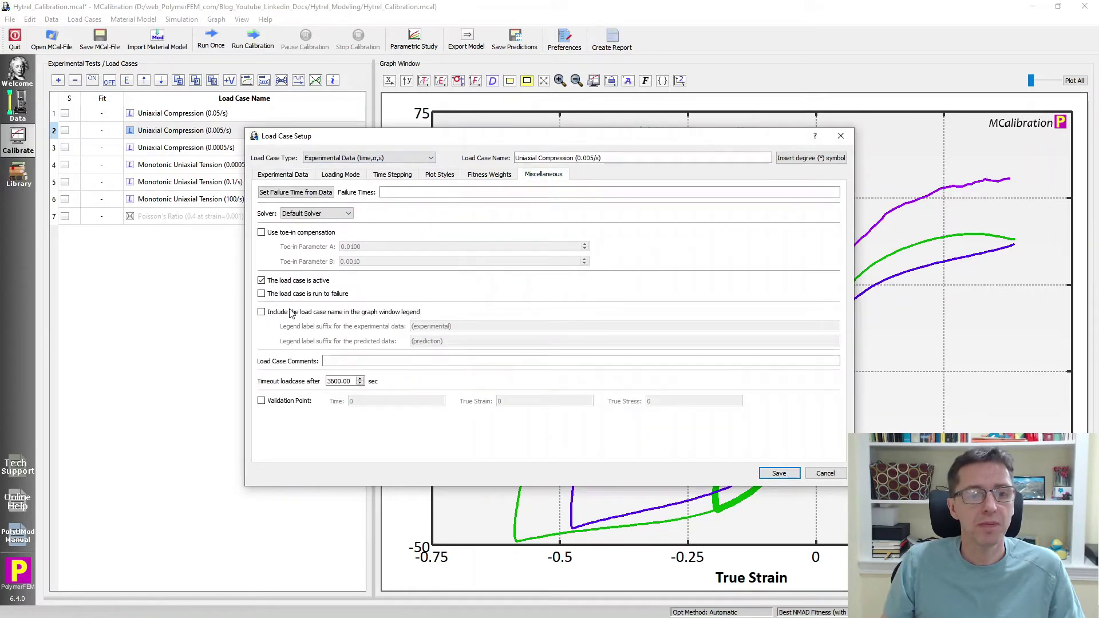
pyautogui.moveTo(290, 318)
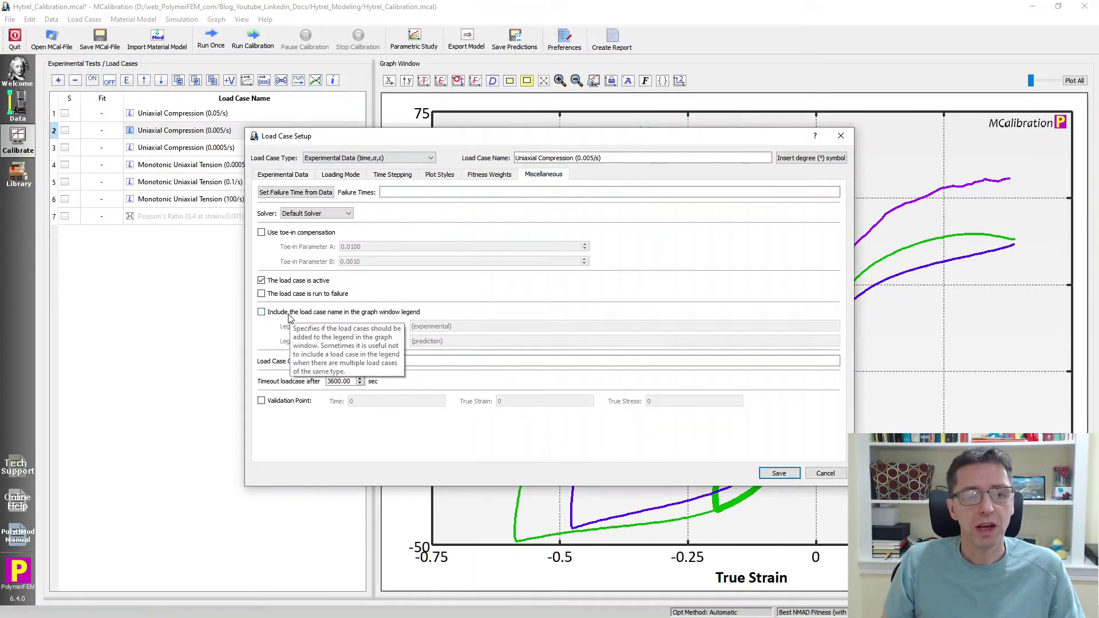
pyautogui.click(824, 473)
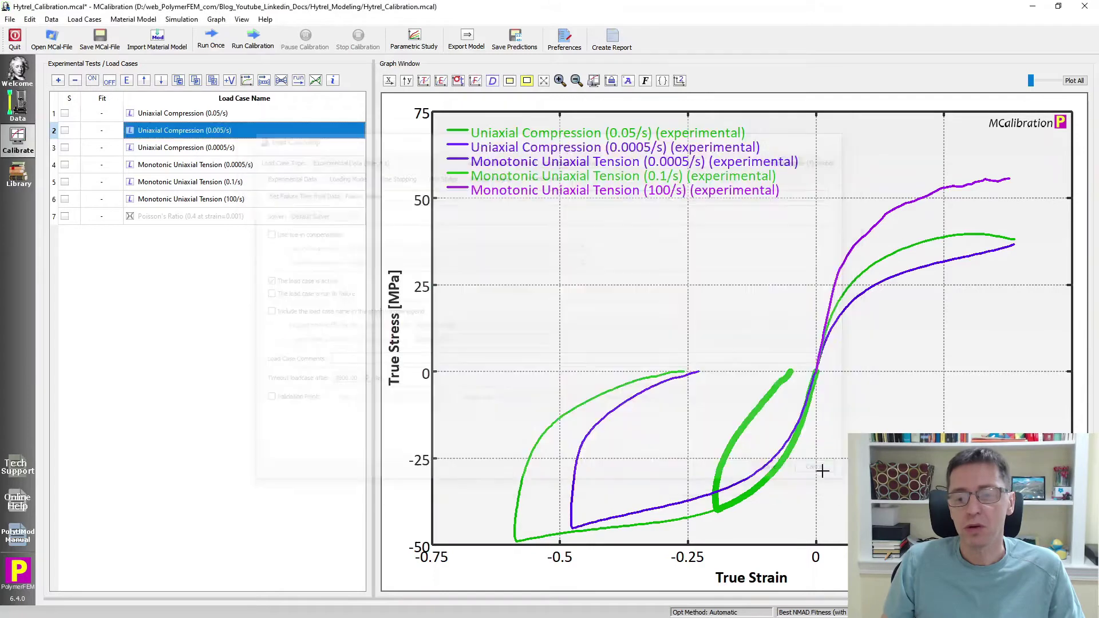
pyautogui.click(155, 291)
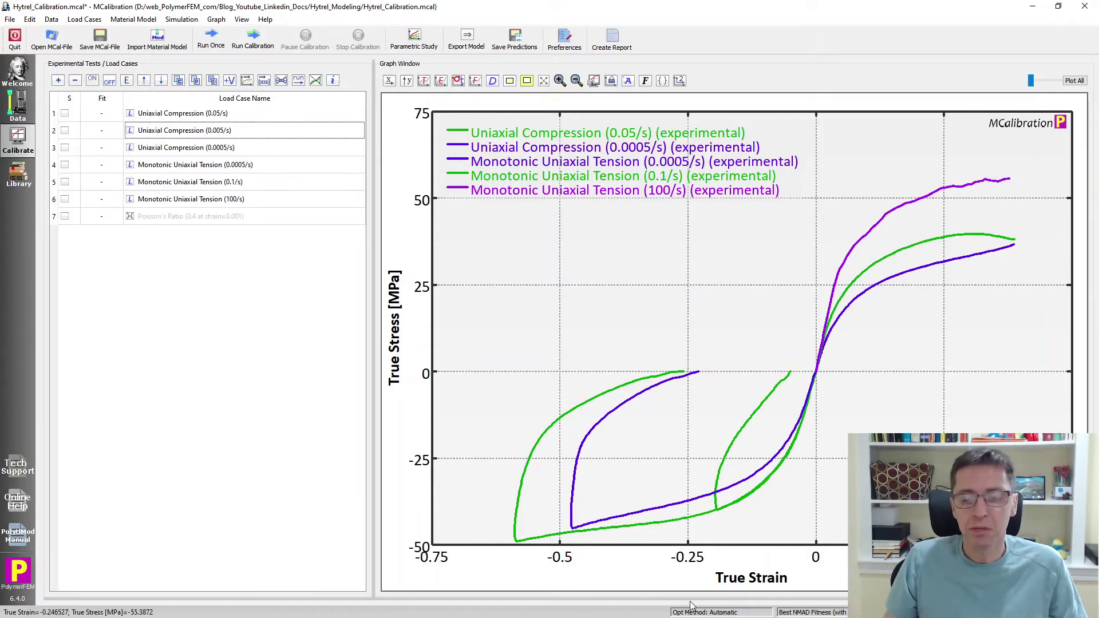
# Step: Expand the Calibrated Models and parameter panels, then load and run Abaqus-LVE-Yeoh once
pyautogui.moveTo(691, 604); pyautogui.dragTo(695, 373)
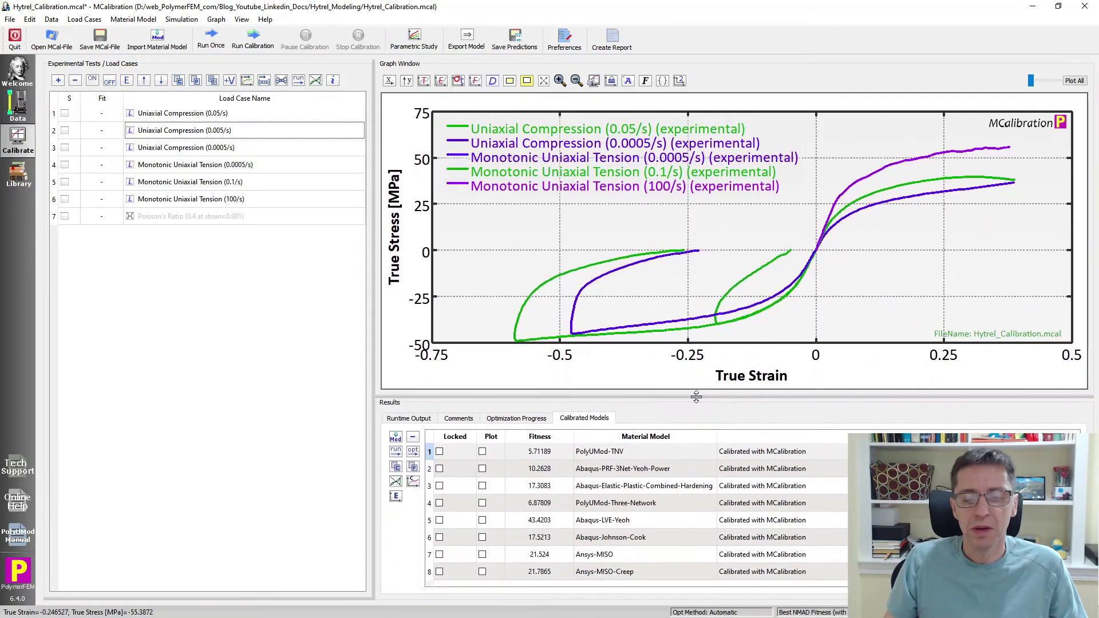
pyautogui.moveTo(252, 599); pyautogui.dragTo(289, 262)
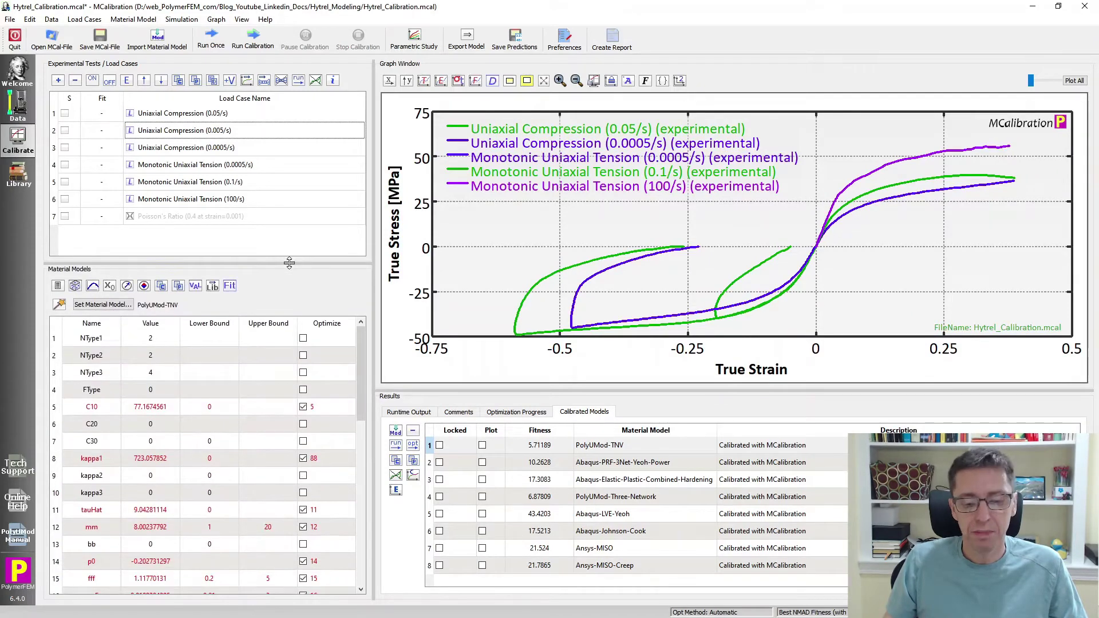
pyautogui.click(623, 515)
pyautogui.click(396, 432)
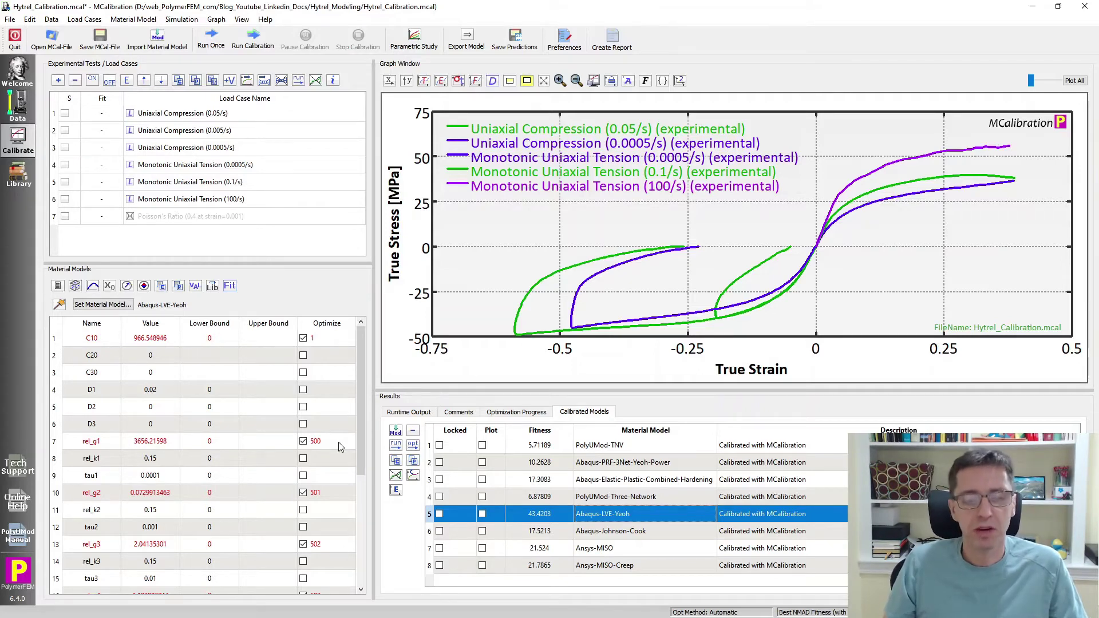
pyautogui.click(212, 51)
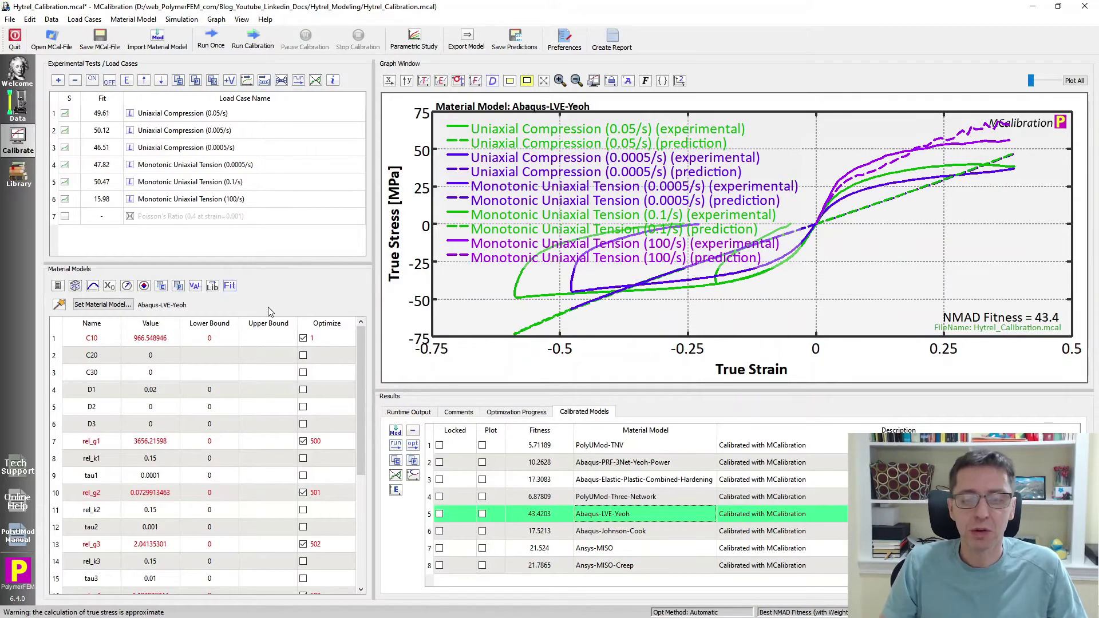
# Step: Set a smaller font for the graph legend
pyautogui.rightClick(499, 200)
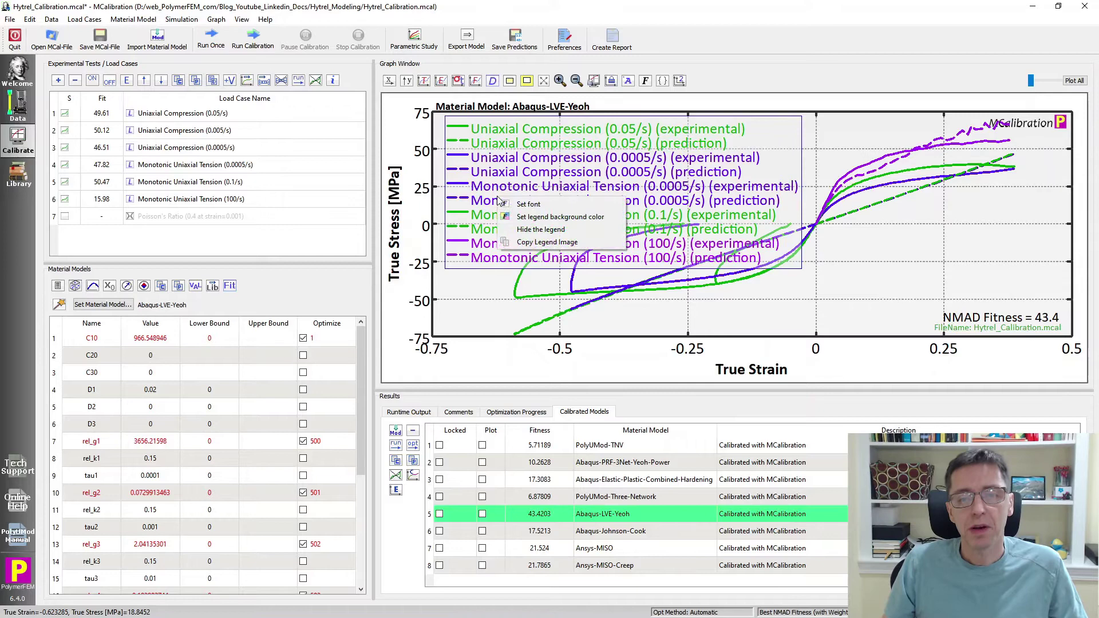
pyautogui.click(527, 205)
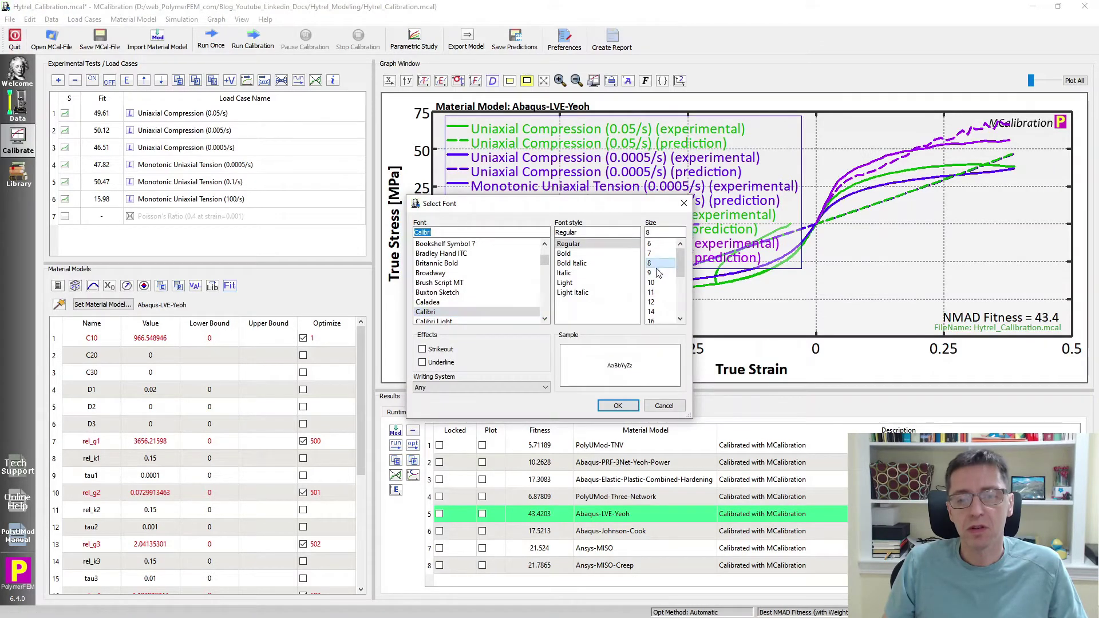
pyautogui.click(626, 406)
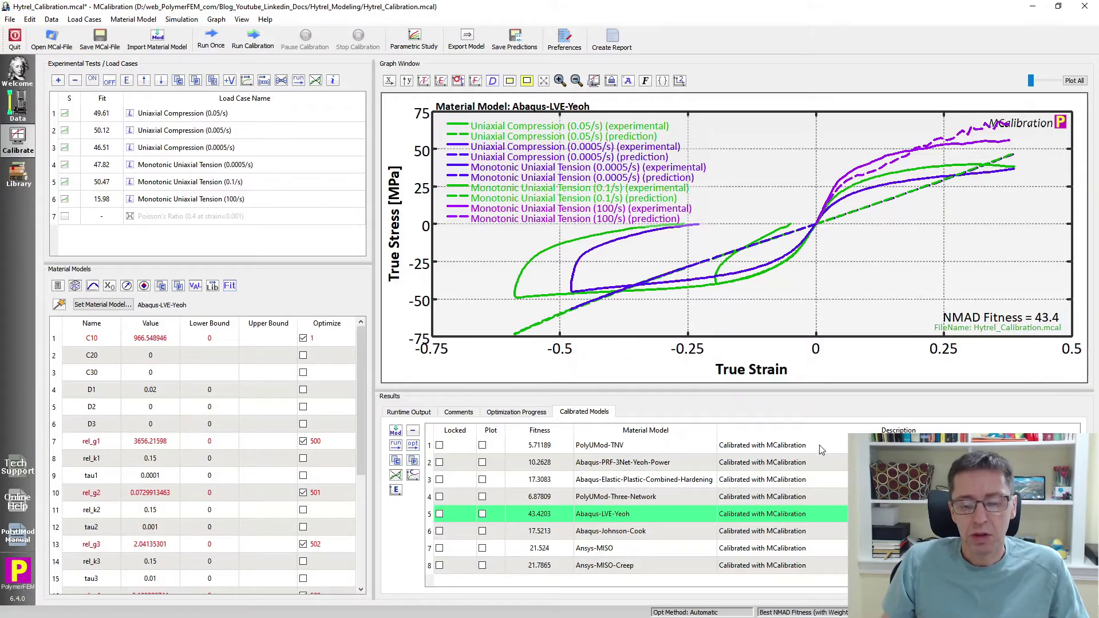
# Step: Load and run the Ansys-MISO calibrated model against the Hytrel tests (NMAD 21.5)
pyautogui.click(632, 550)
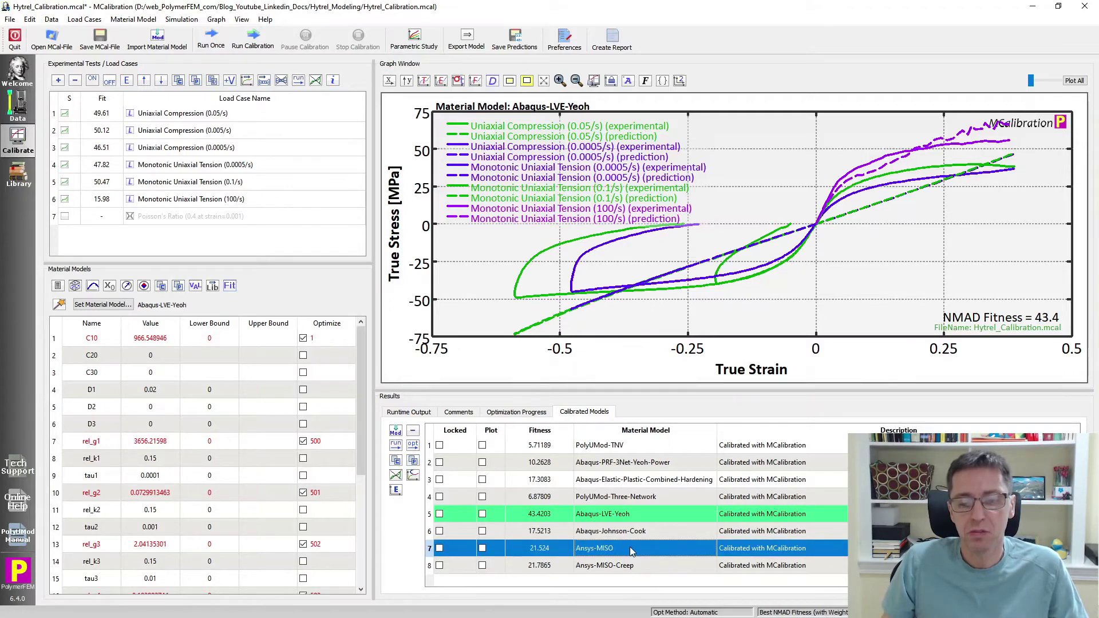
pyautogui.click(396, 444)
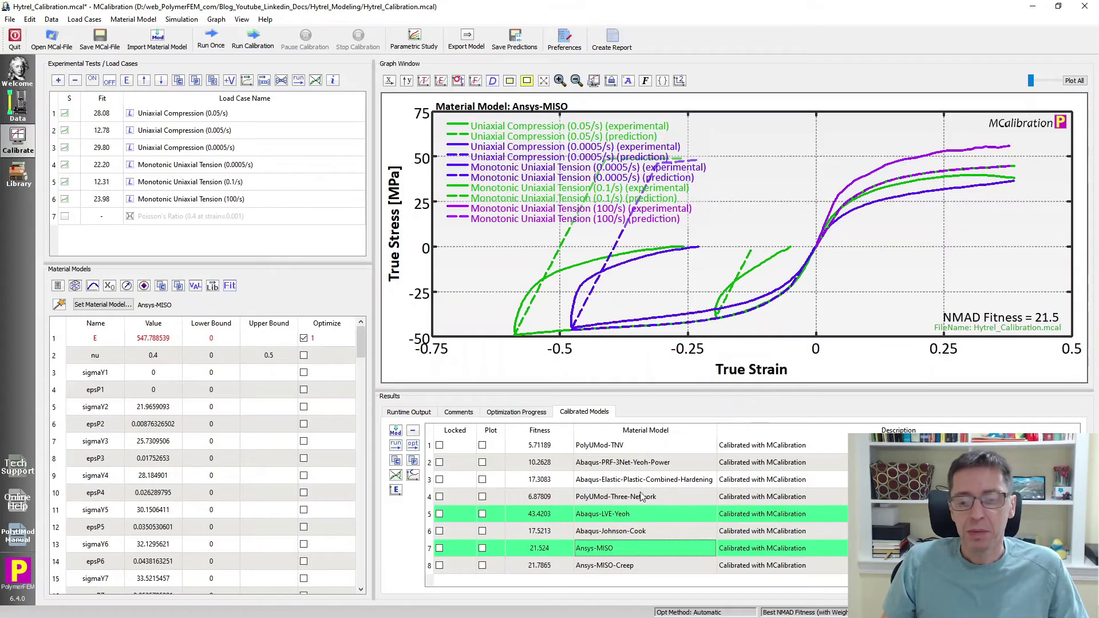
# Step: Load and run Abaqus-Johnson-Cook (NMAD 17.5), then select Abaqus-Elastic-Plastic-Combined-Hardening
pyautogui.click(633, 532)
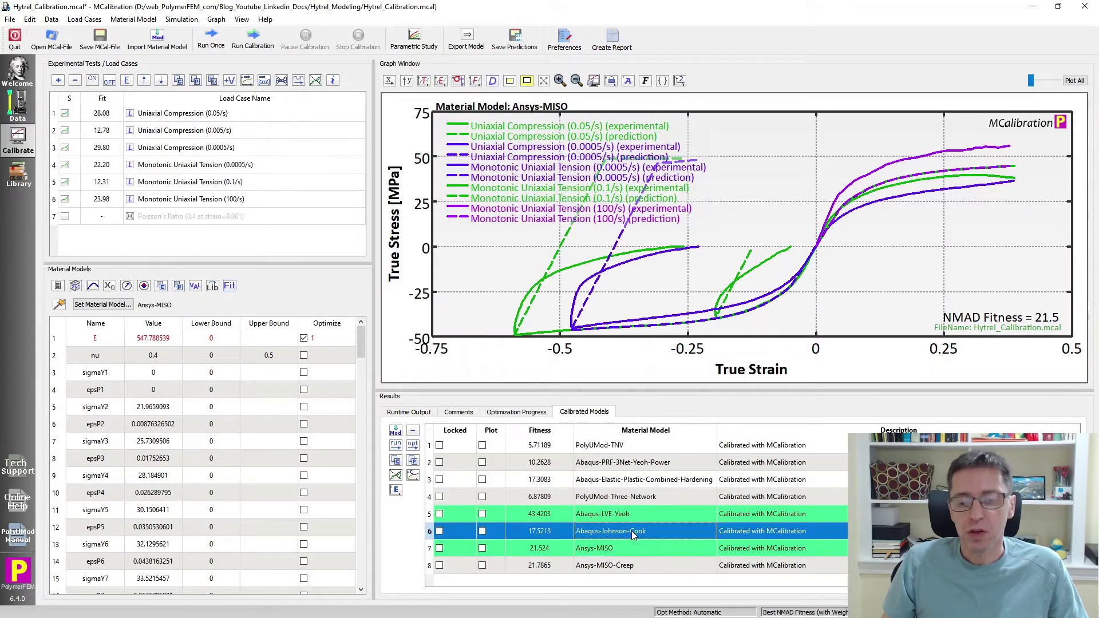
pyautogui.click(395, 447)
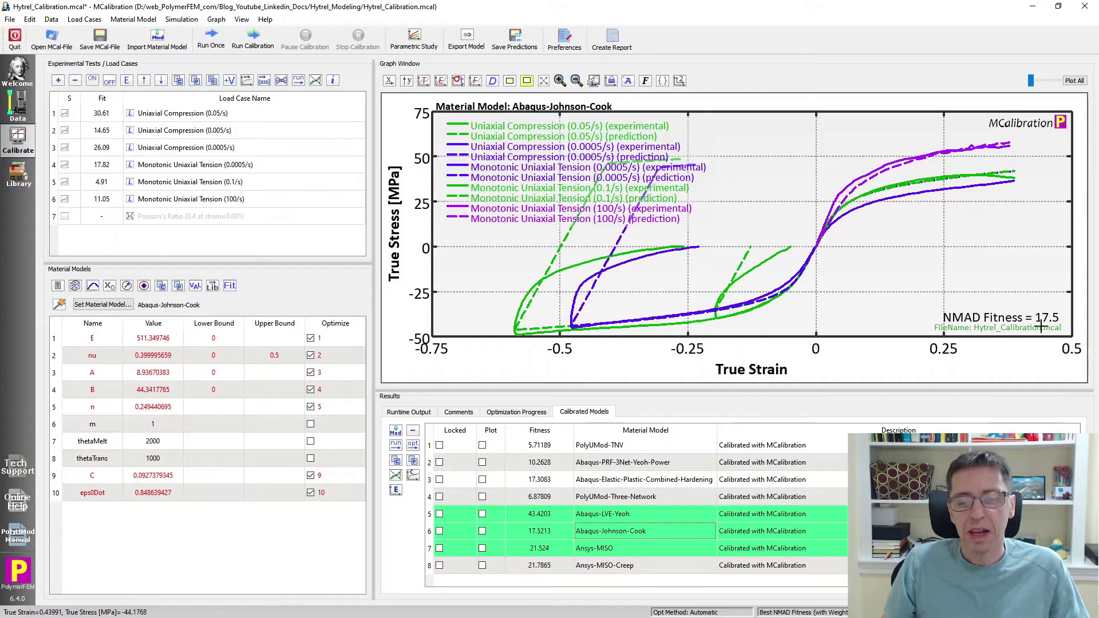
pyautogui.click(608, 482)
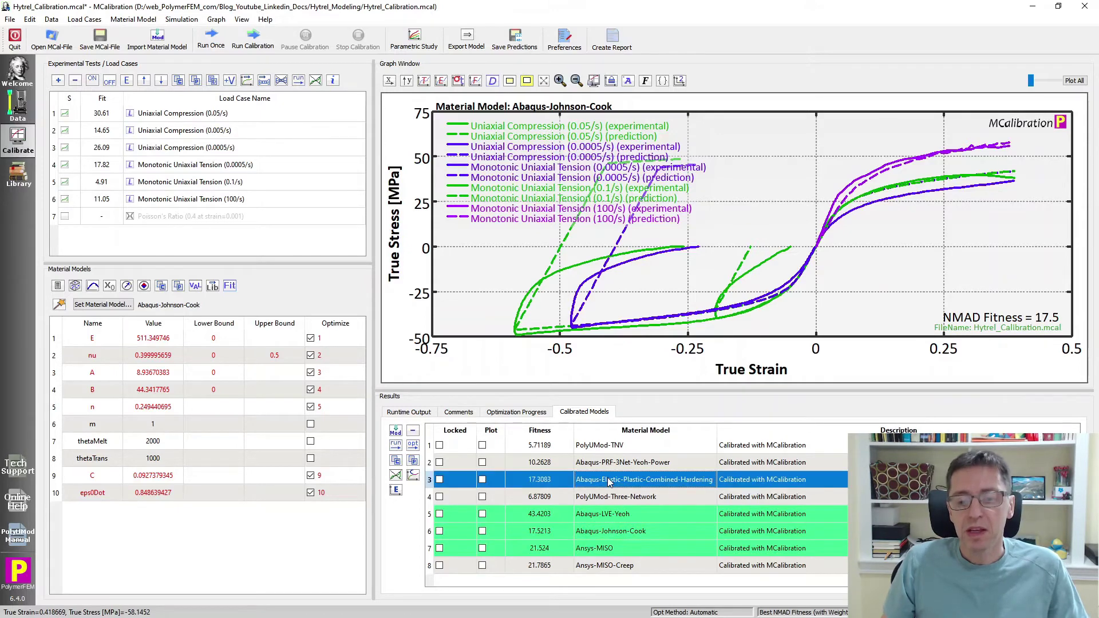
# Step: Run the Abaqus-Elastic-Plastic-Combined-Hardening model (NMAD 17.3), then select Abaqus-PRF-3Net-Yeoh-Power
pyautogui.click(396, 445)
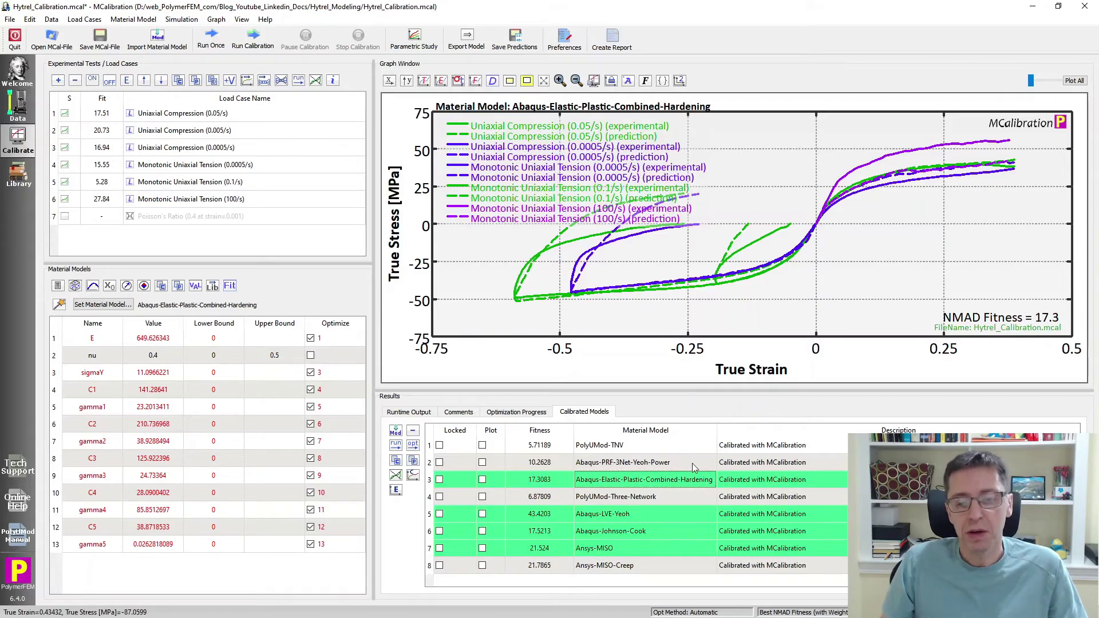
pyautogui.click(641, 465)
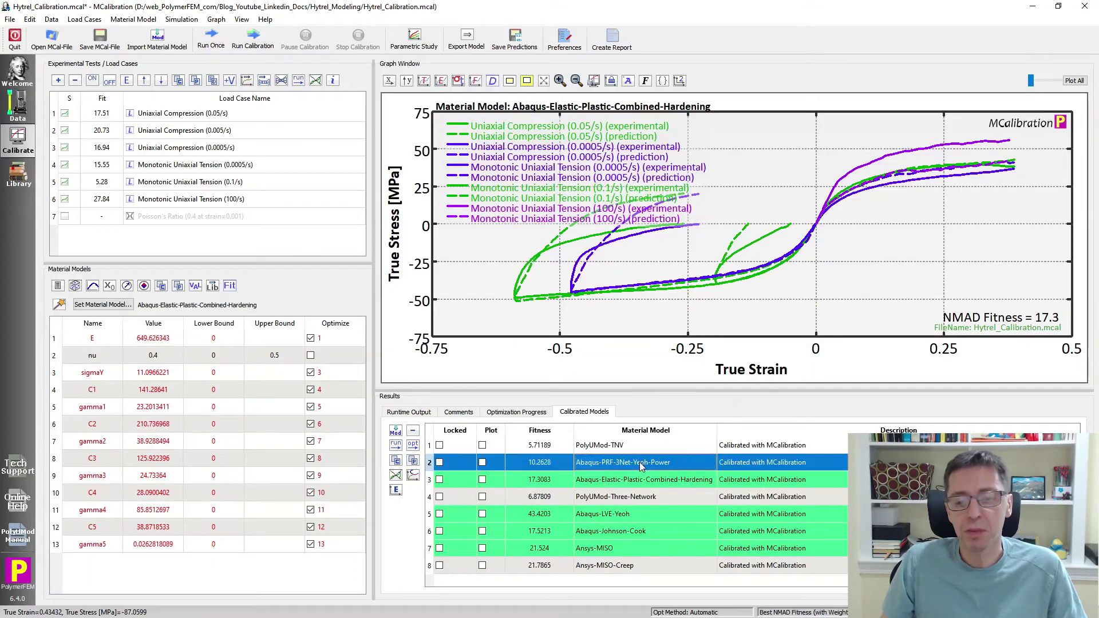
# Step: Run the Abaqus-PRF-3Net-Yeoh-Power model (NMAD 10.3), then select the PolyUMod-Three-Network model
pyautogui.click(395, 445)
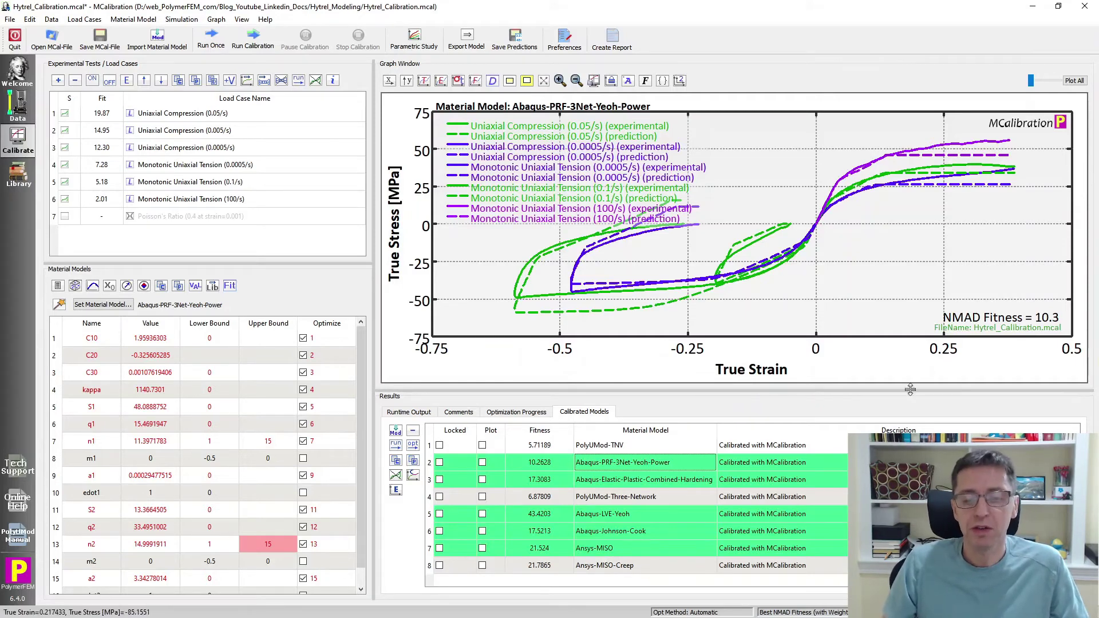
pyautogui.click(657, 497)
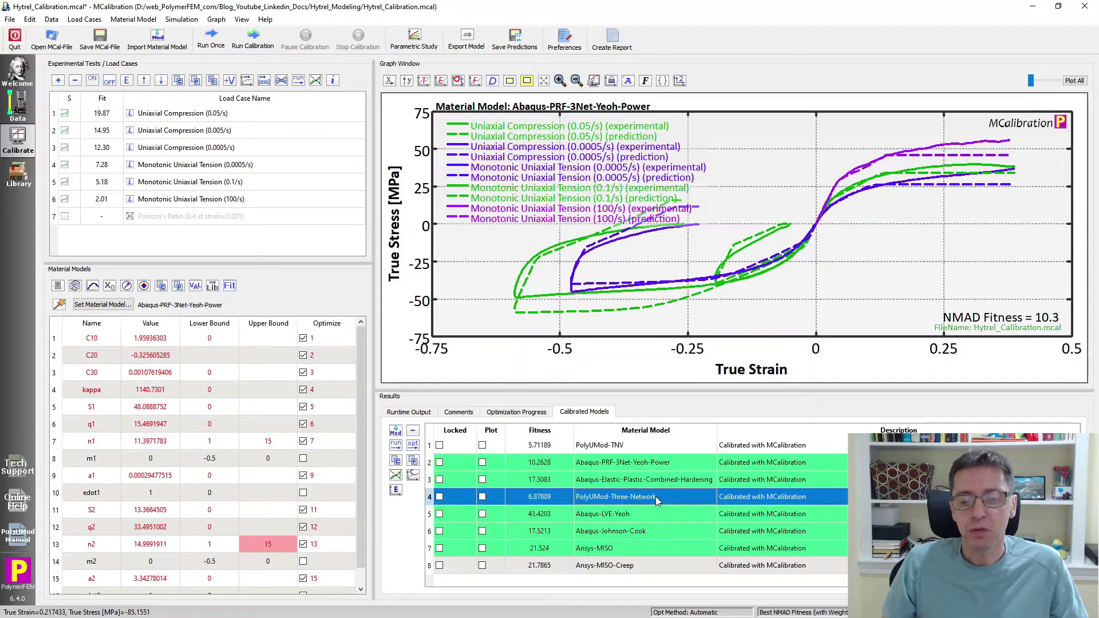
pyautogui.click(394, 445)
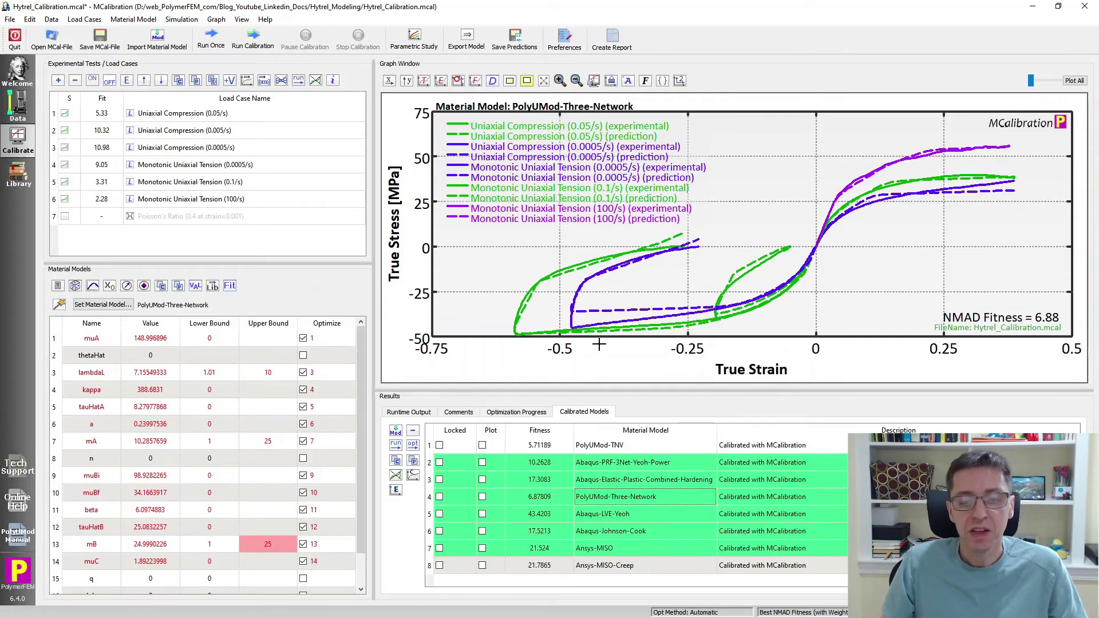
pyautogui.click(617, 447)
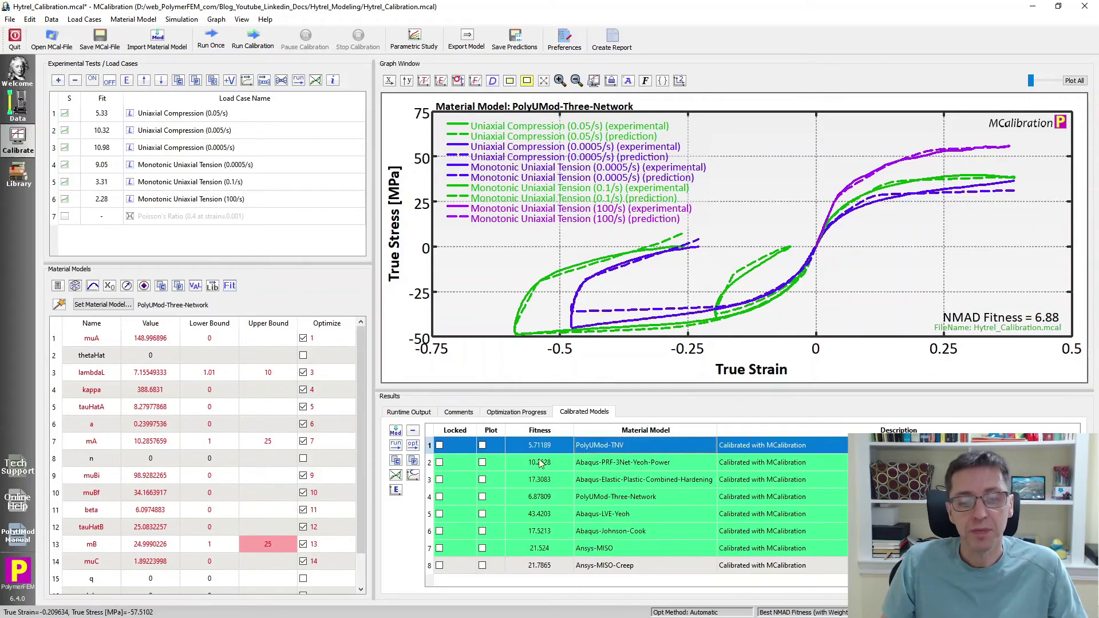
# Step: Copy the PolyUMod-TNV parameters and run once, giving NMAD fitness 5.71
pyautogui.click(396, 446)
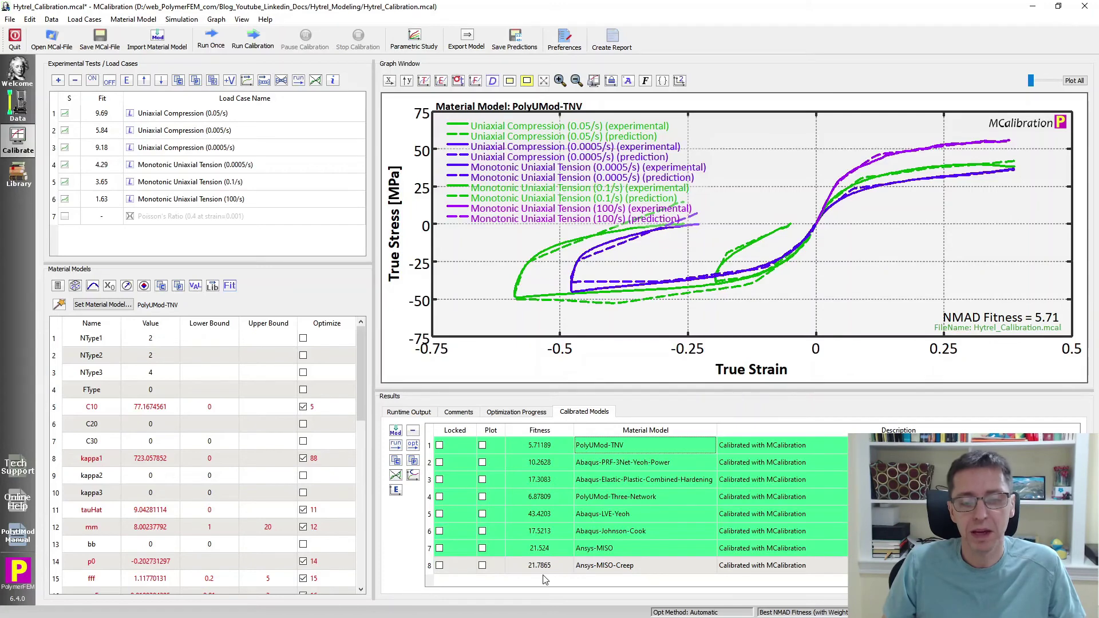
# Step: Plot error distributions comparing the PolyUMod-TNV and Abaqus-PRF-3Net-Yeoh-Power models
pyautogui.click(554, 447)
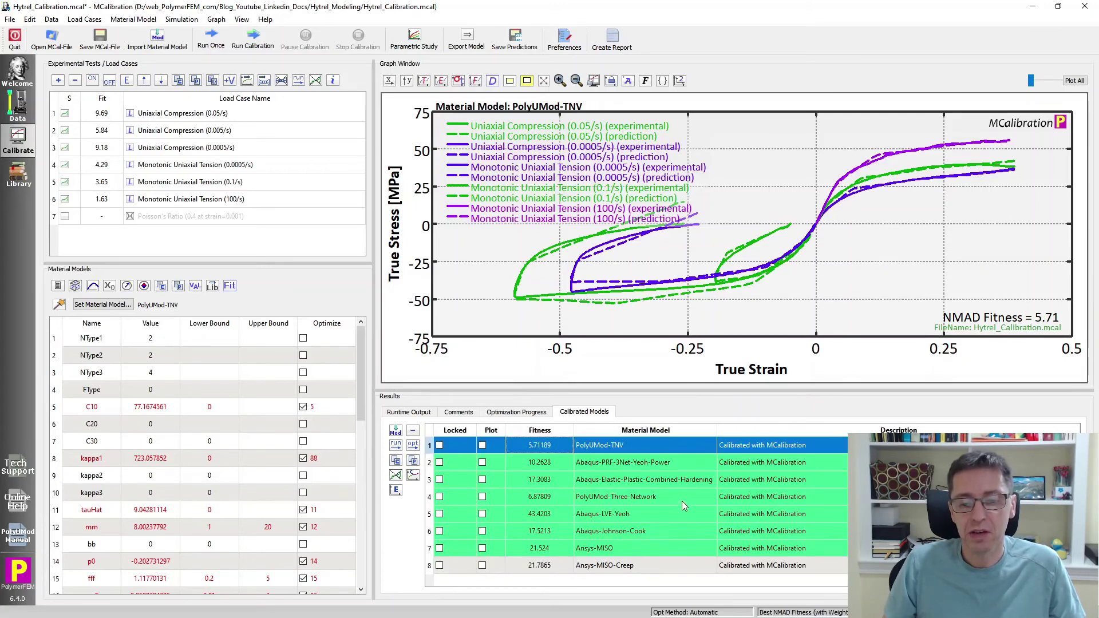
pyautogui.keyDown('ctrl'); pyautogui.click(599, 464); pyautogui.keyUp('ctrl')
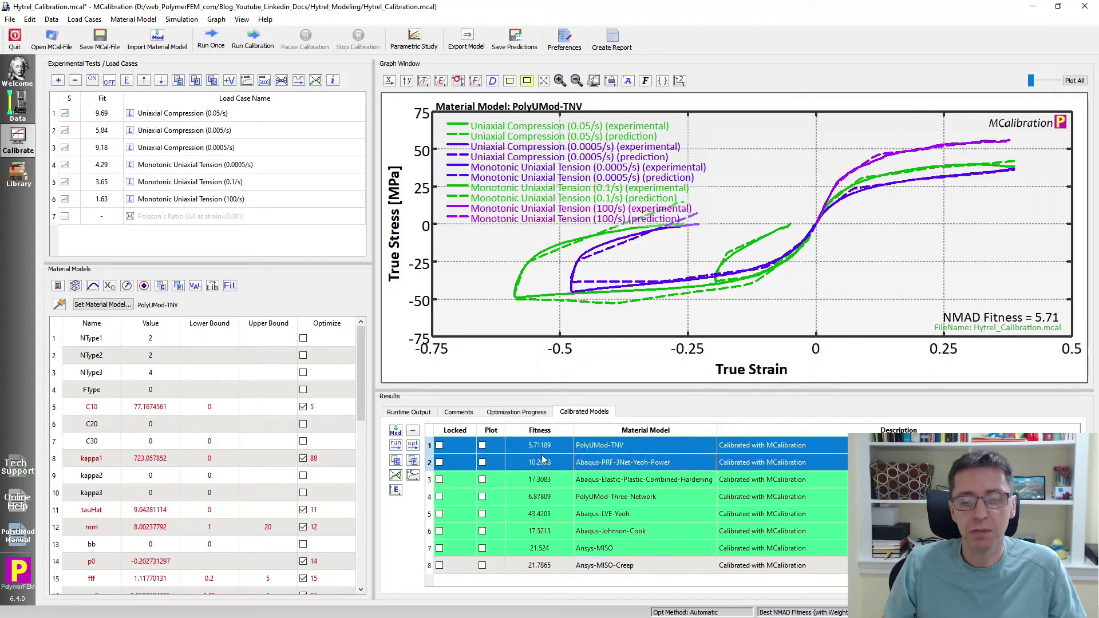
pyautogui.click(395, 495)
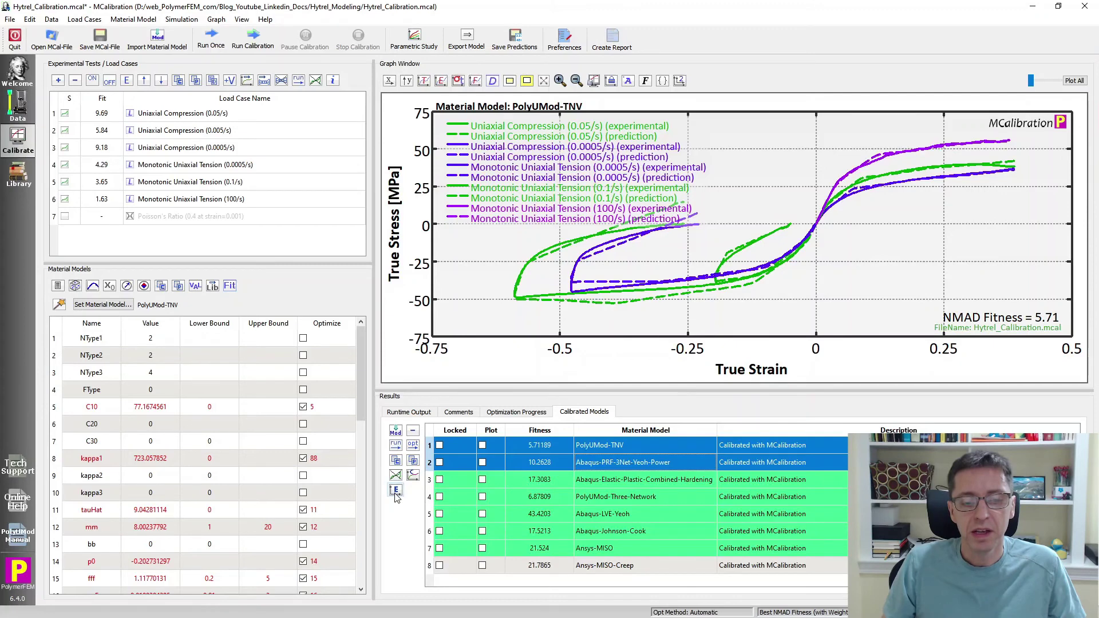